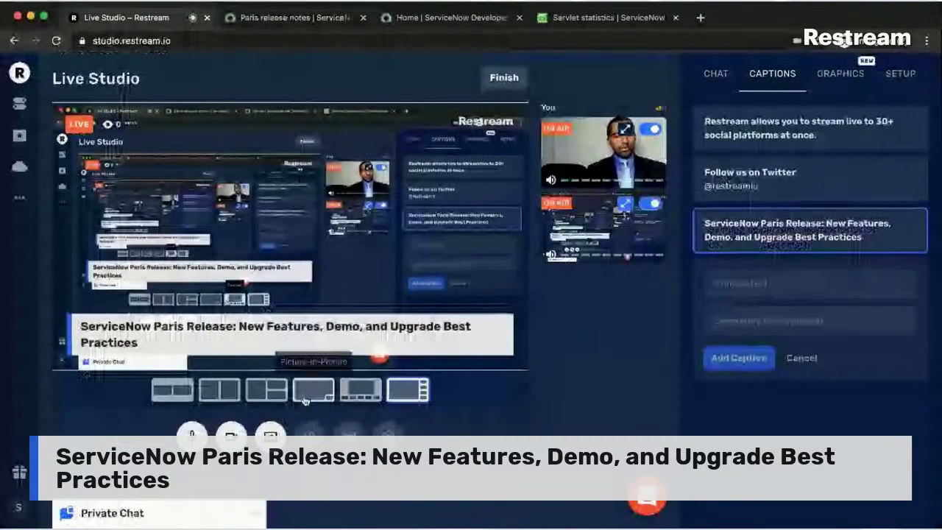
Show the live chat in the streaming studio and close the extra Restream dashboard page
{"action": "mouse_move", "coordinate": [768, 116]}
{"action": "left_click", "coordinate": [716, 75]}
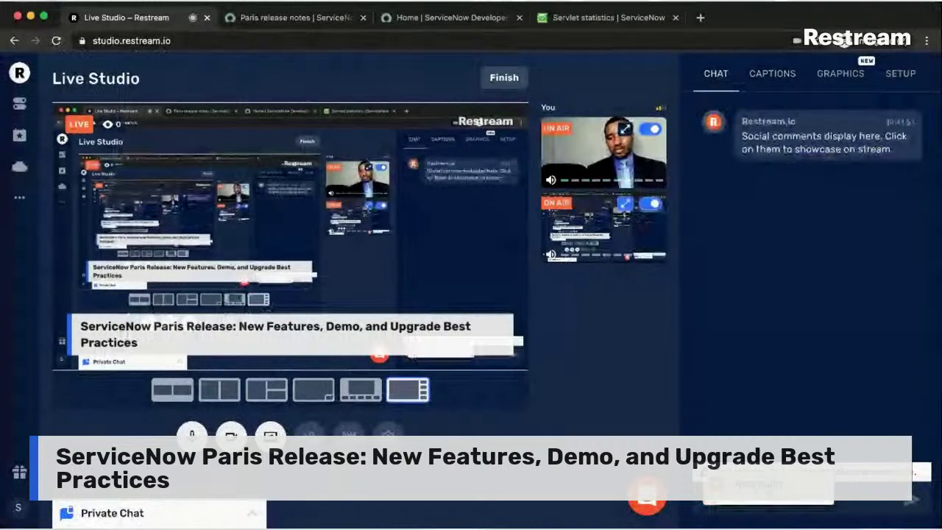
{"action": "left_click", "coordinate": [904, 475]}
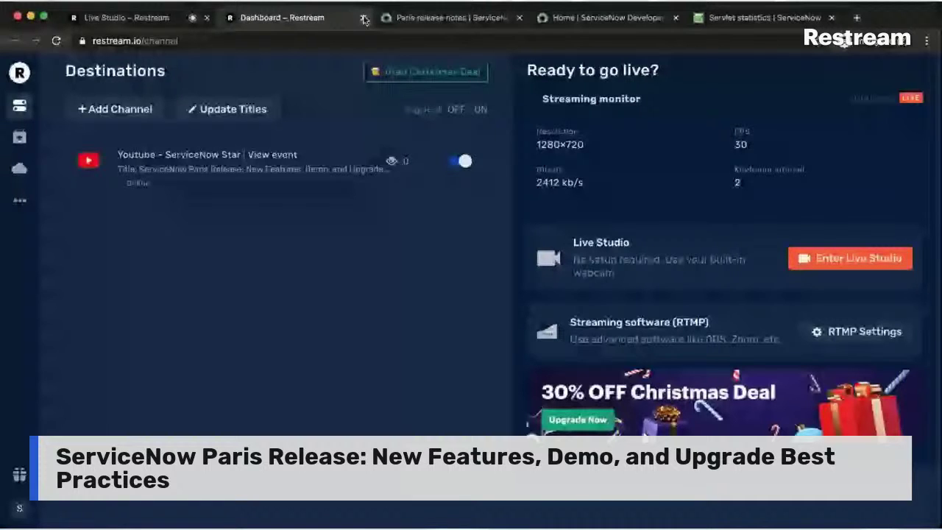
{"action": "left_click", "coordinate": [364, 19]}
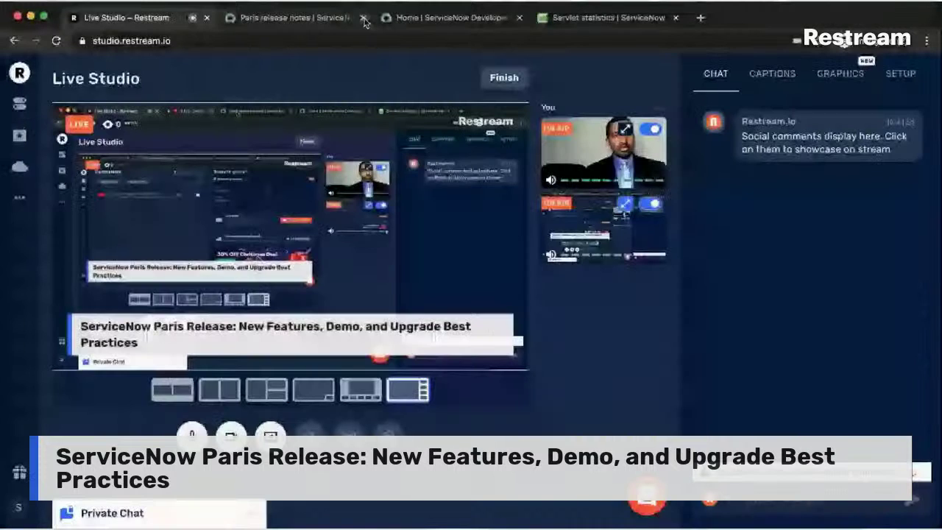
{"action": "mouse_move", "coordinate": [776, 168]}
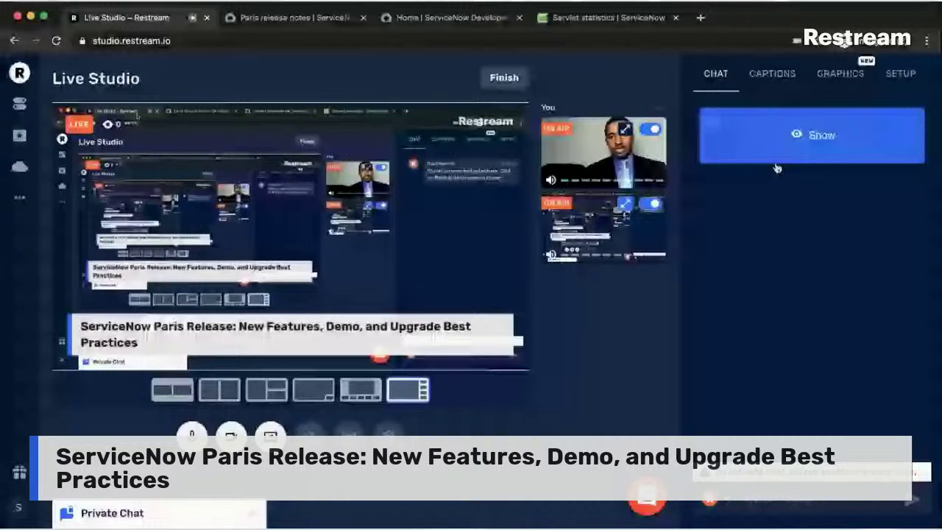
Switch to the Paris release notes page and review the Paris highlights and the path to successful upgrades
{"action": "key", "text": "ctrl+Tab"}
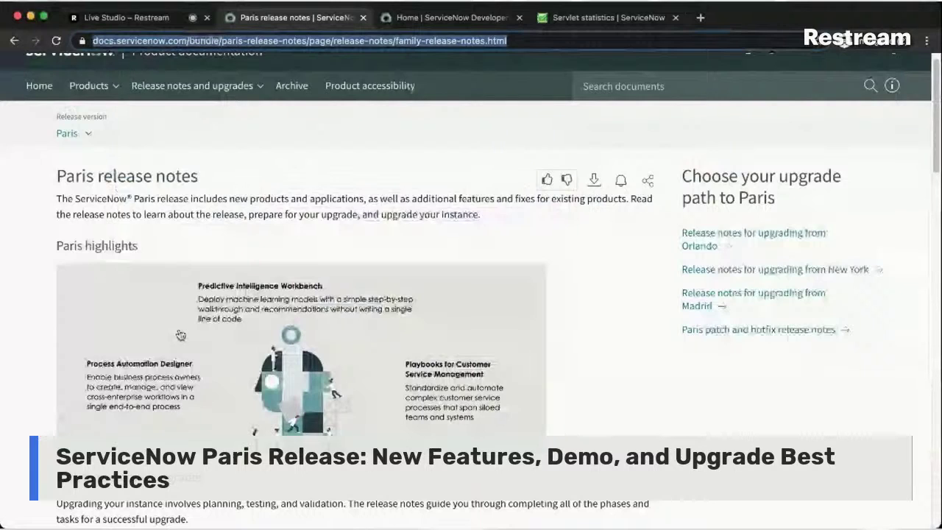
{"action": "scroll", "coordinate": [180, 335], "scroll_direction": "down", "scroll_amount": 1}
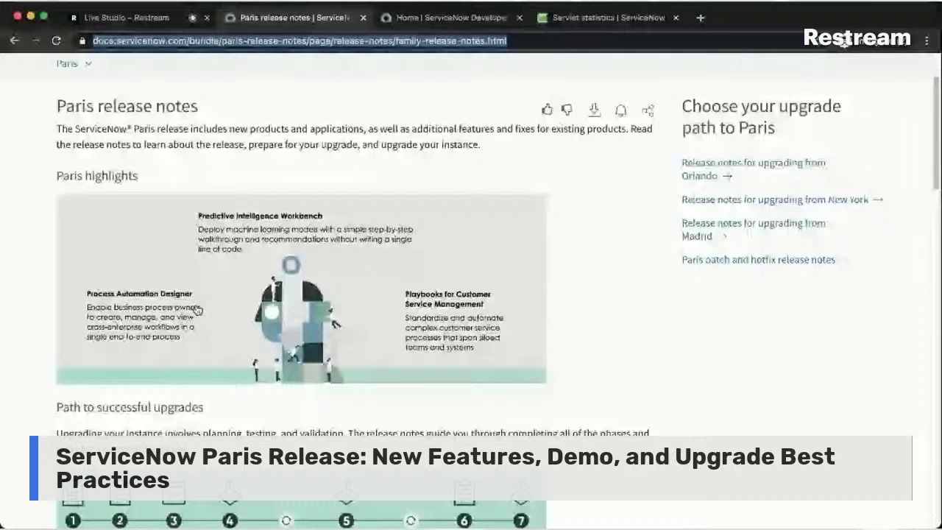
{"action": "scroll", "coordinate": [198, 310], "scroll_direction": "down", "scroll_amount": 1}
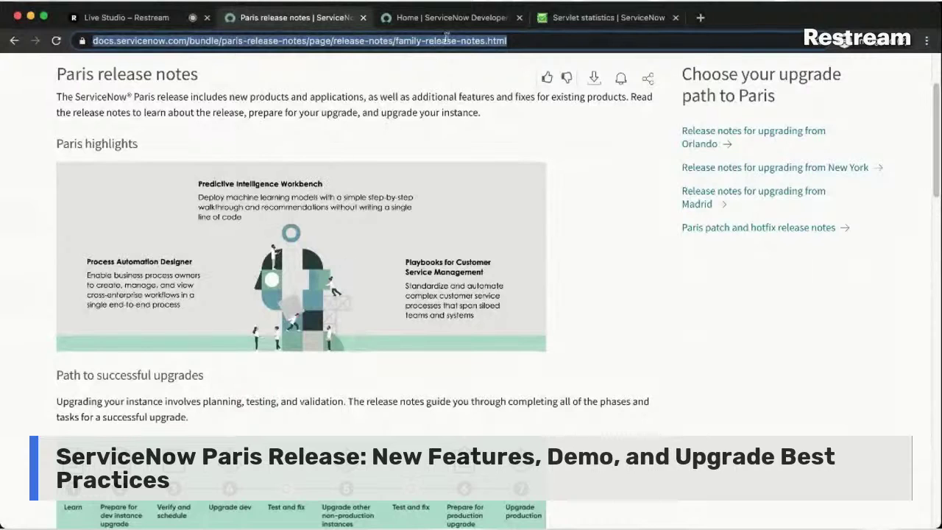
Go to the instance's servlet statistics page and check the build name and build tag
{"action": "left_click", "coordinate": [462, 23]}
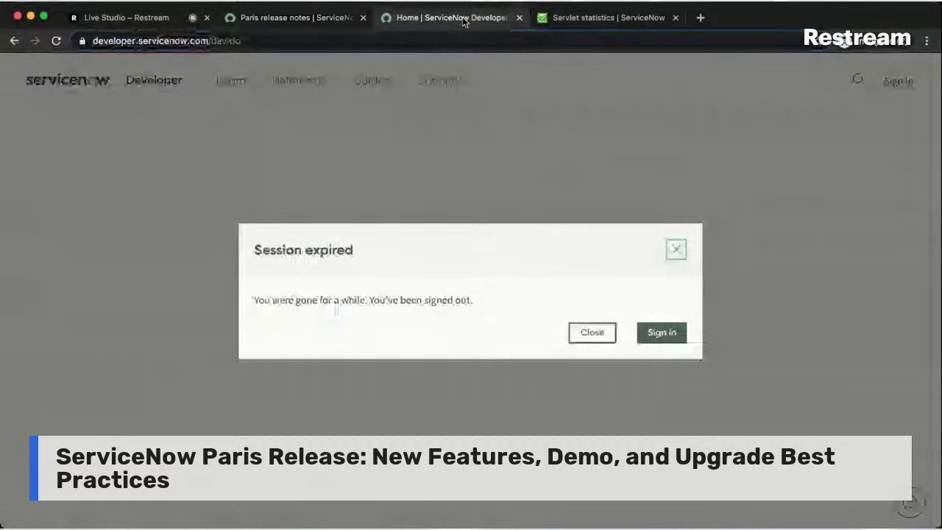
{"action": "key", "text": "ctrl+Tab"}
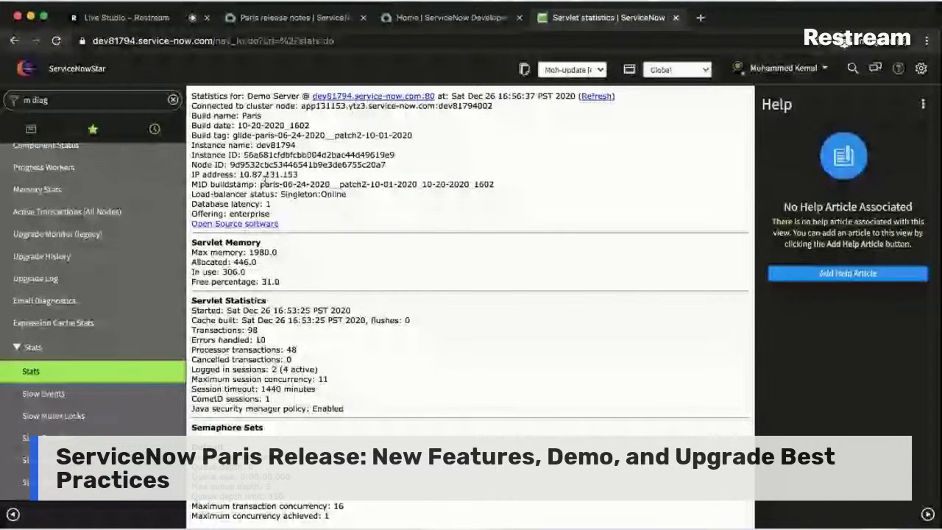
{"action": "left_click_drag", "start_coordinate": [262, 116], "coordinate": [236, 115]}
{"action": "left_click", "coordinate": [191, 120]}
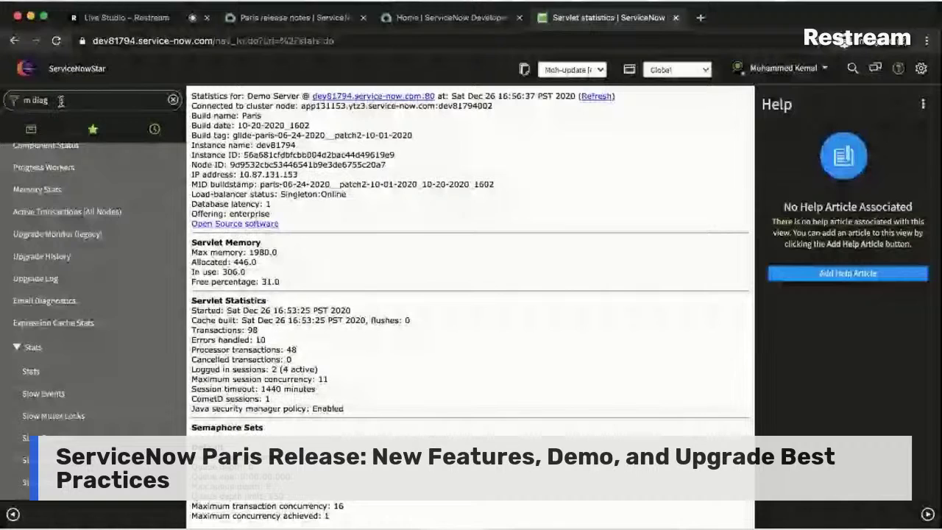
Open Upgrade Monitor (legacy) under System Diagnostics and dismiss the notice about its new version
{"action": "scroll", "coordinate": [28, 169], "scroll_direction": "up", "scroll_amount": 2}
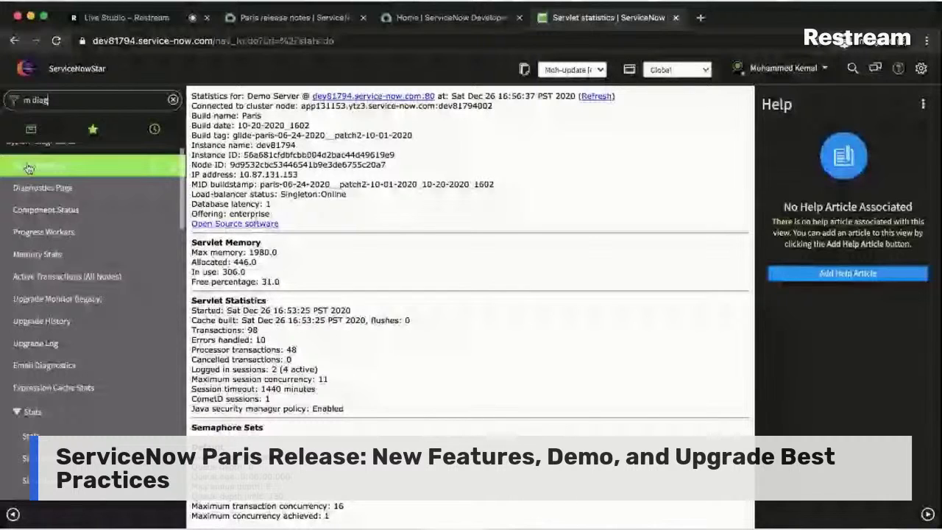
{"action": "scroll", "coordinate": [63, 269], "scroll_direction": "up", "scroll_amount": 1}
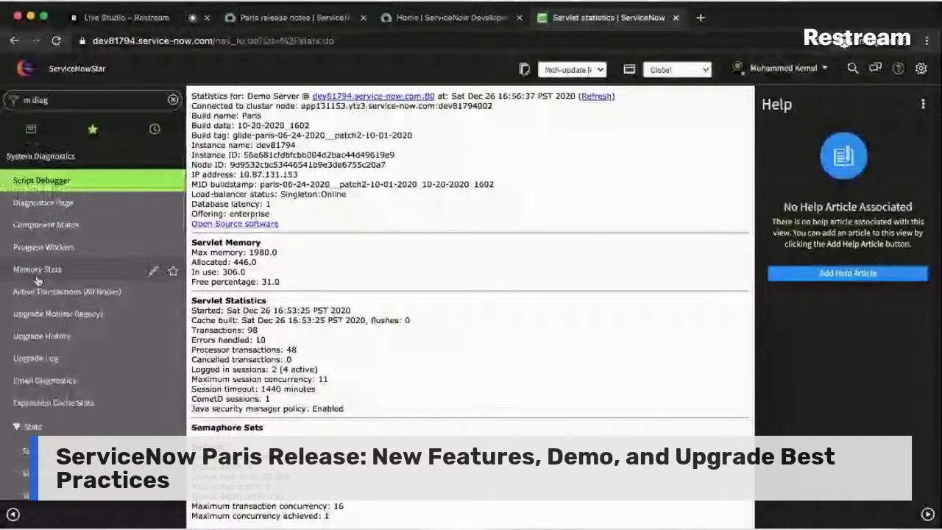
{"action": "scroll", "coordinate": [66, 276], "scroll_direction": "down", "scroll_amount": 2}
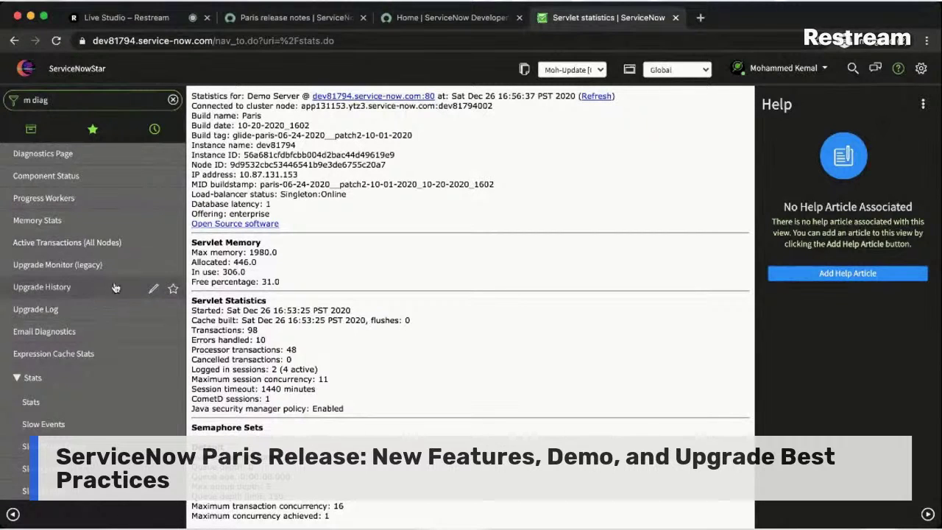
{"action": "scroll", "coordinate": [115, 284], "scroll_direction": "down", "scroll_amount": 1}
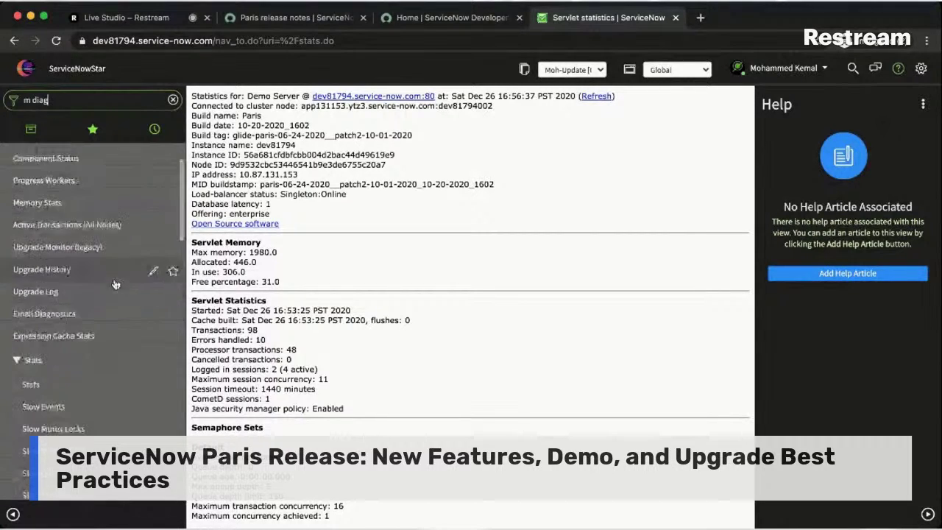
{"action": "left_click", "coordinate": [49, 271]}
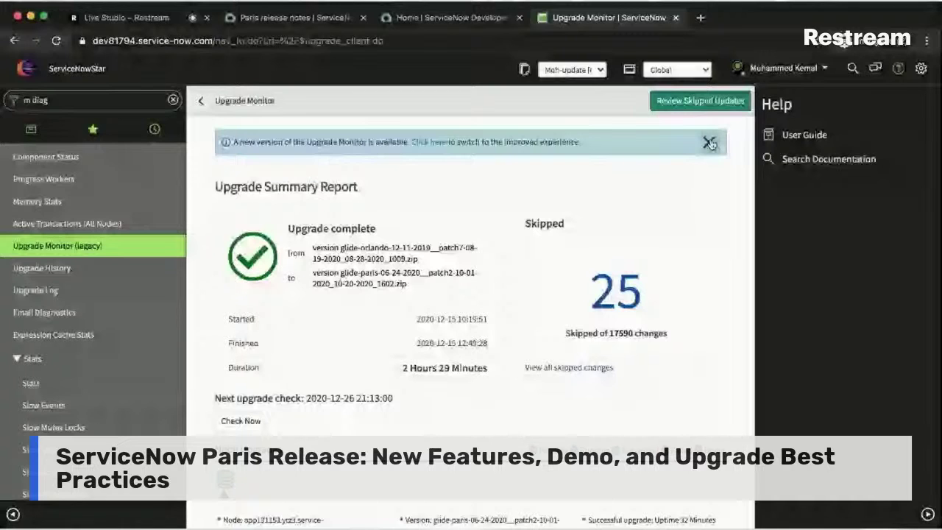
{"action": "left_click", "coordinate": [709, 143]}
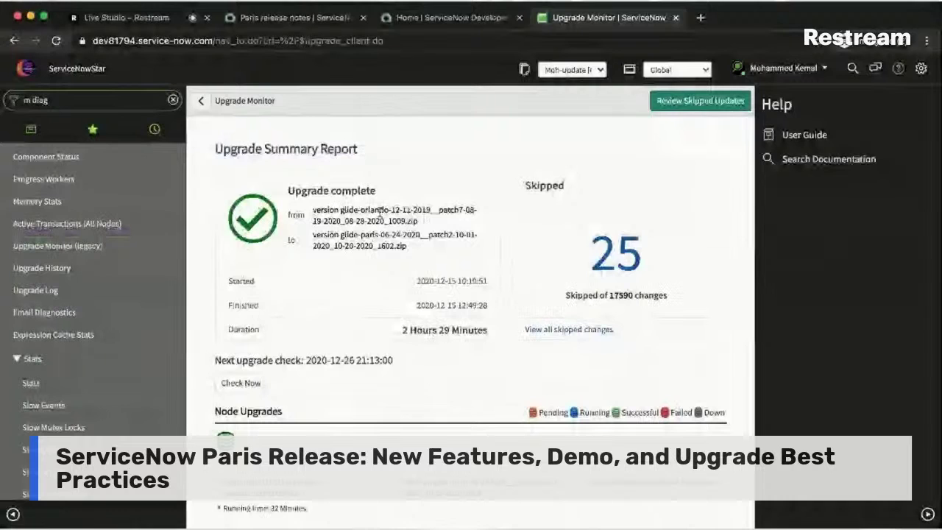
Check the source and target versions and the skipped changes in the Upgrade Summary Report
{"action": "left_click_drag", "start_coordinate": [381, 210], "coordinate": [360, 210]}
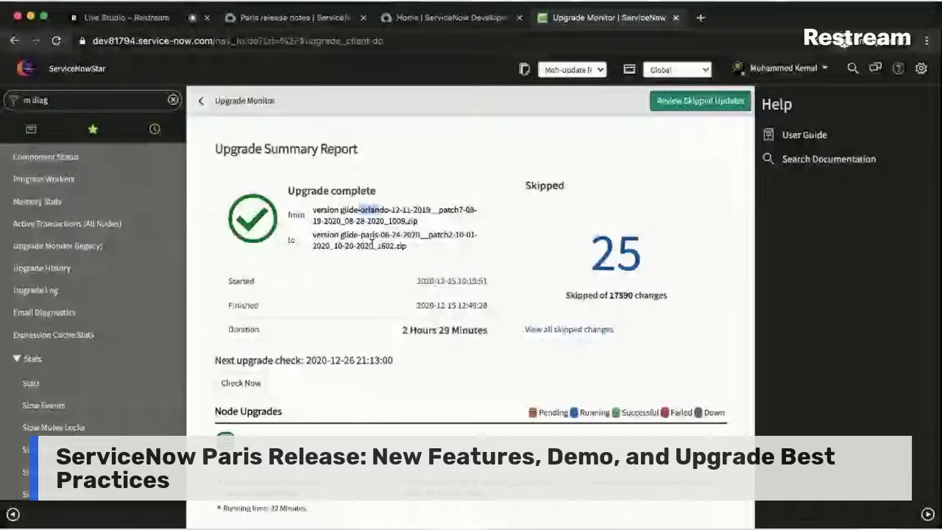
{"action": "left_click_drag", "start_coordinate": [395, 245], "coordinate": [357, 246]}
{"action": "scroll", "coordinate": [244, 245], "scroll_direction": "down", "scroll_amount": 1}
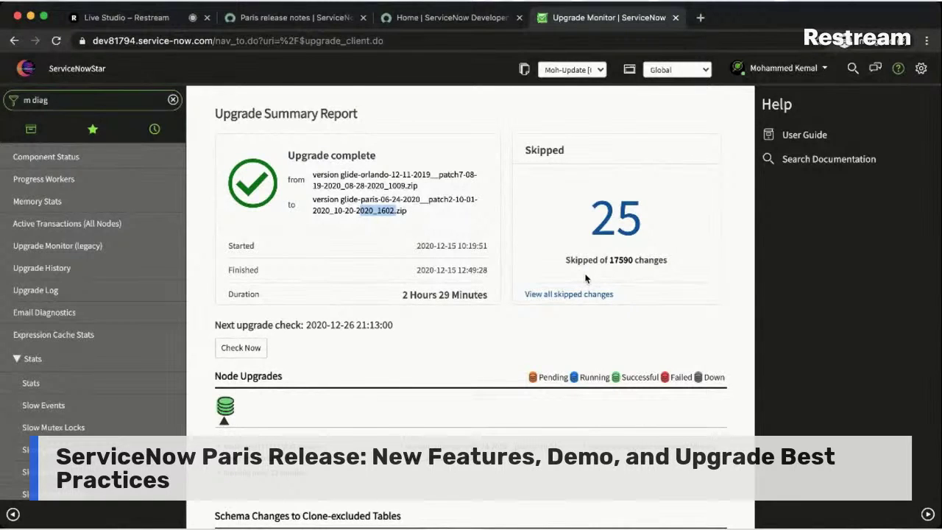
{"action": "scroll", "coordinate": [587, 278], "scroll_direction": "down", "scroll_amount": 1}
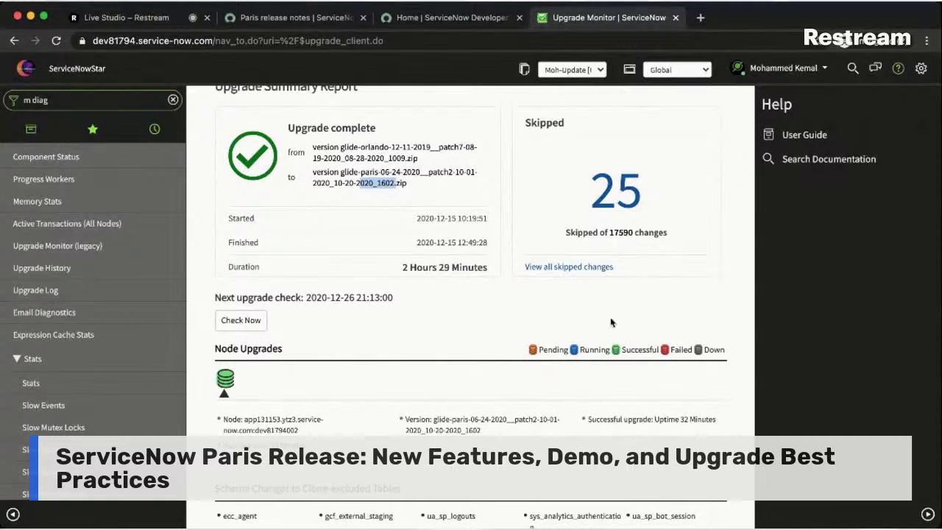
Examine the report's node upgrades, schema changes to clone-excluded tables, and top 10 fix scripts by duration
{"action": "scroll", "coordinate": [610, 322], "scroll_direction": "down", "scroll_amount": 2}
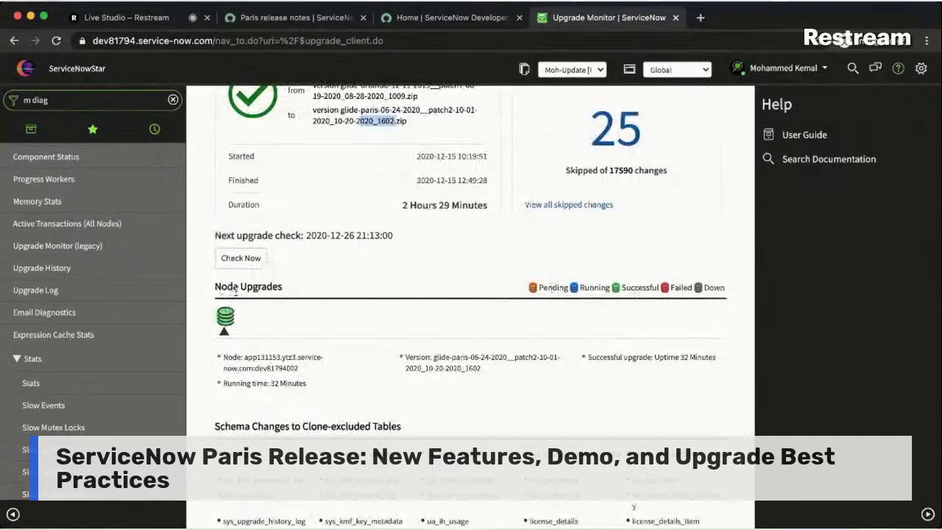
{"action": "scroll", "coordinate": [425, 325], "scroll_direction": "down", "scroll_amount": 1}
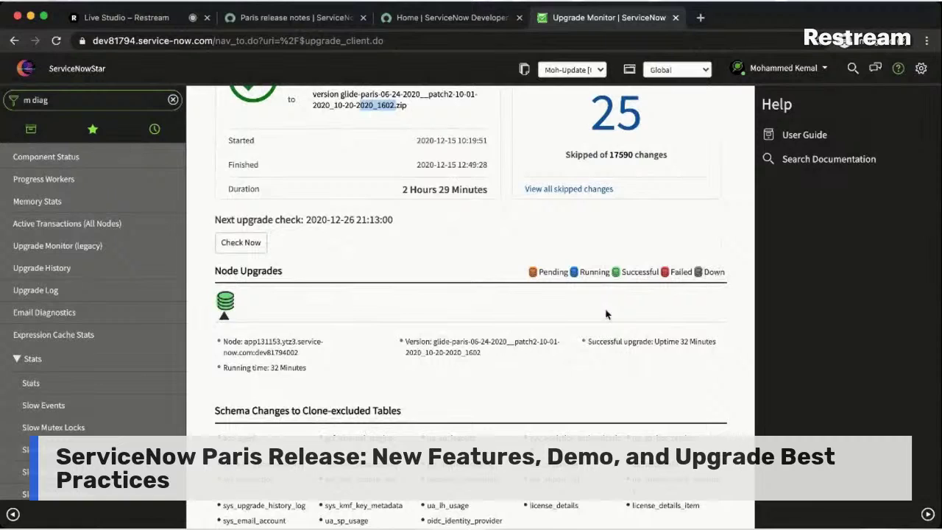
{"action": "scroll", "coordinate": [607, 315], "scroll_direction": "down", "scroll_amount": 5}
{"action": "scroll", "coordinate": [367, 343], "scroll_direction": "down", "scroll_amount": 5}
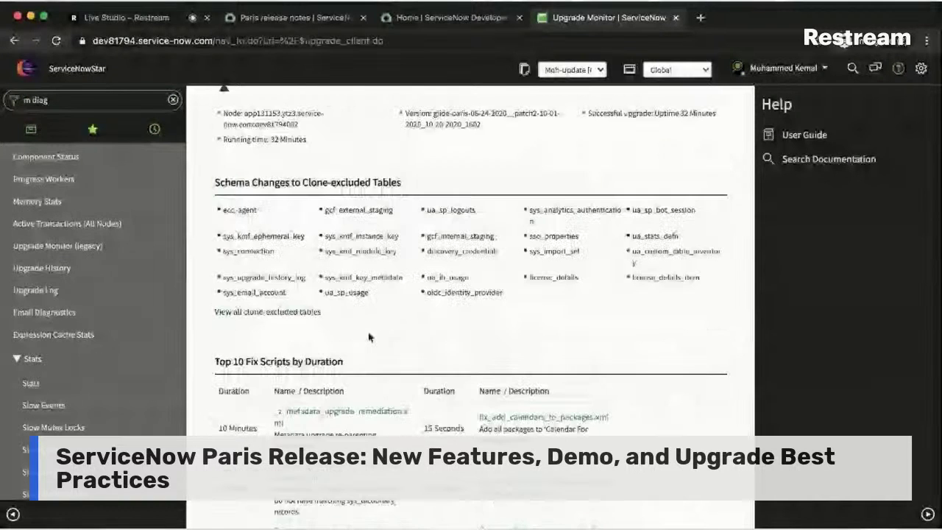
{"action": "scroll", "coordinate": [301, 374], "scroll_direction": "down", "scroll_amount": 1}
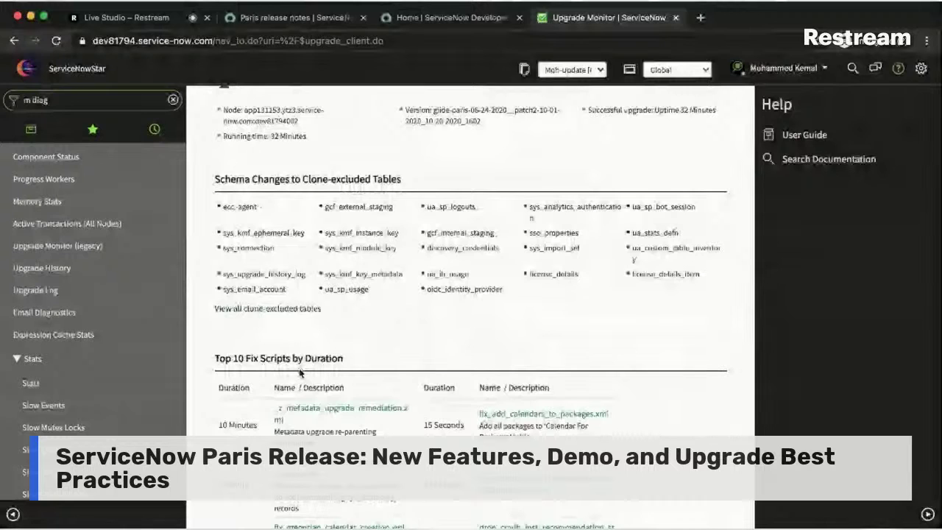
{"action": "scroll", "coordinate": [300, 373], "scroll_direction": "down", "scroll_amount": 5}
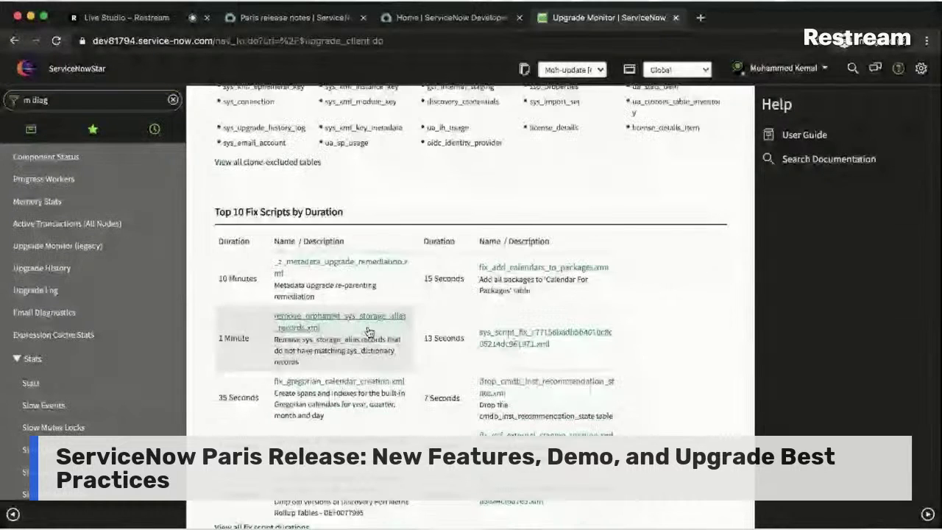
View all skipped changes from the upgrade summary and bring up the Skipped Changes to Review list
{"action": "scroll", "coordinate": [397, 245], "scroll_direction": "up", "scroll_amount": 10}
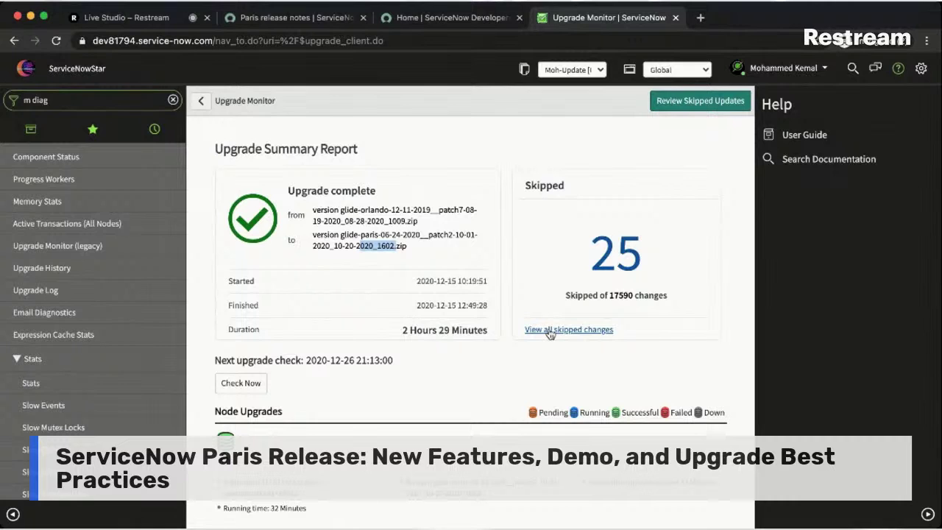
{"action": "left_click", "coordinate": [549, 331]}
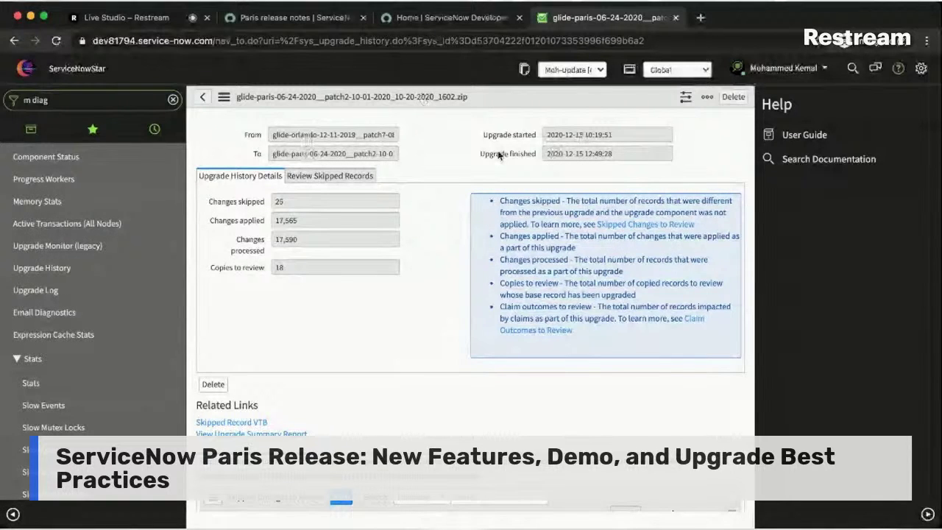
{"action": "mouse_move", "coordinate": [244, 226]}
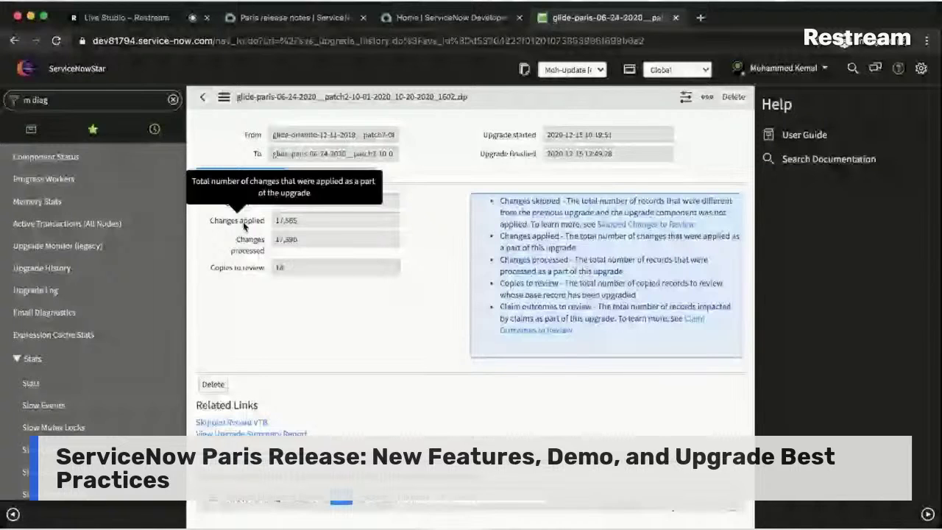
{"action": "scroll", "coordinate": [619, 214], "scroll_direction": "down", "scroll_amount": 5}
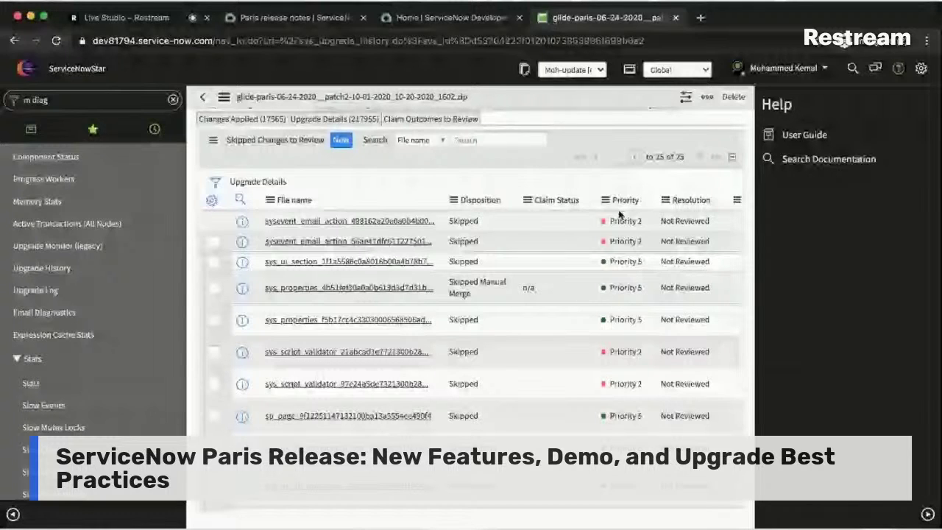
Sort the Skipped Changes to Review by priority in ascending order and open the first sysevent_email_action record
{"action": "left_click", "coordinate": [625, 200]}
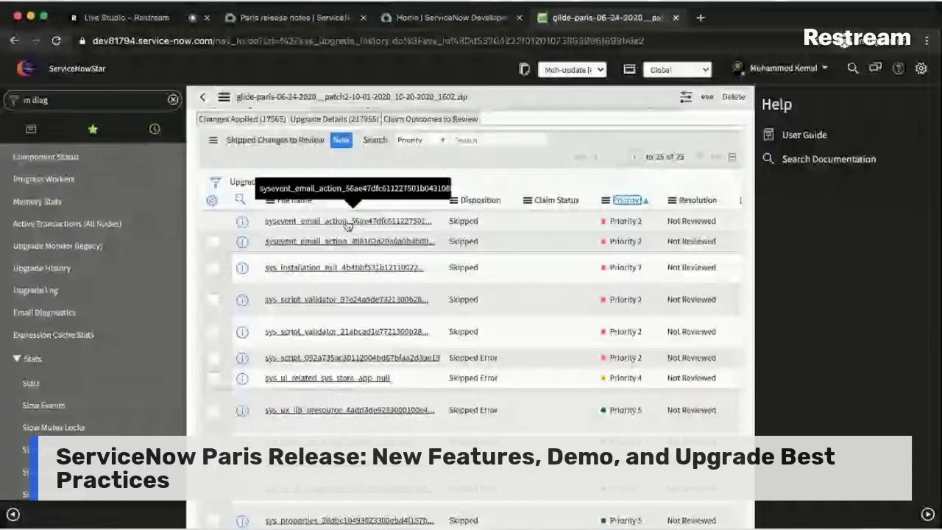
{"action": "scroll", "coordinate": [481, 336], "scroll_direction": "down", "scroll_amount": 2}
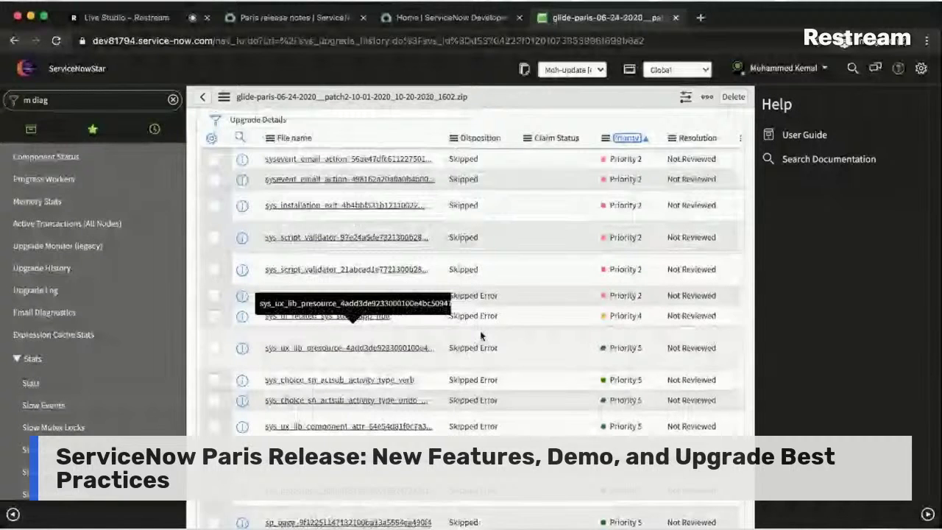
{"action": "scroll", "coordinate": [481, 336], "scroll_direction": "down", "scroll_amount": 4}
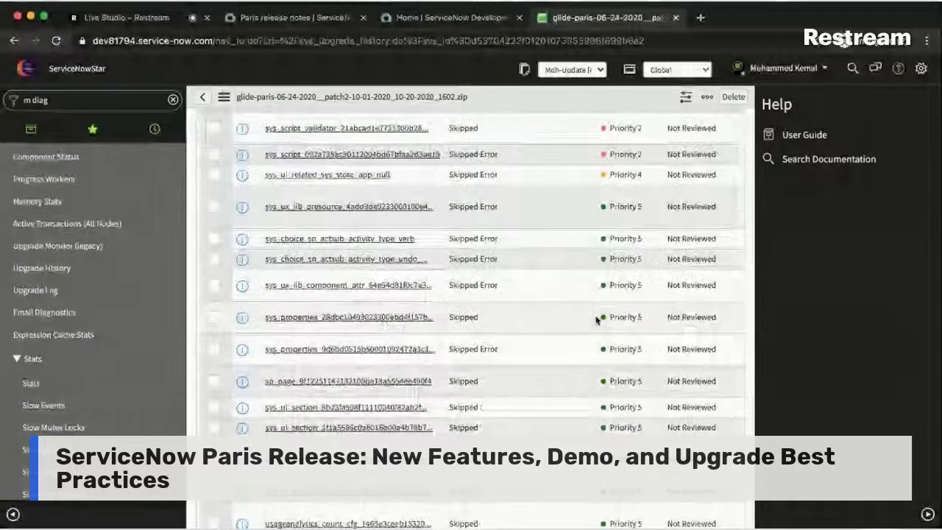
{"action": "scroll", "coordinate": [308, 310], "scroll_direction": "up", "scroll_amount": 8}
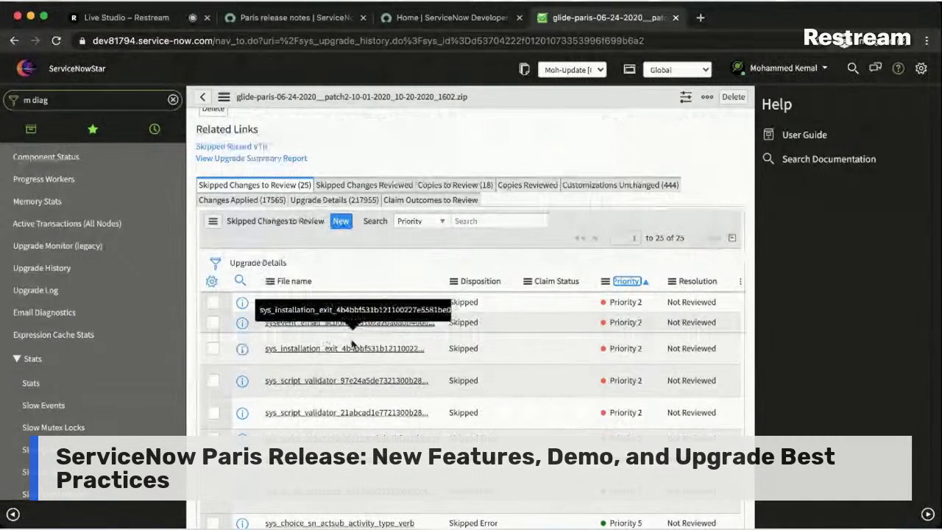
{"action": "scroll", "coordinate": [352, 344], "scroll_direction": "down", "scroll_amount": 1}
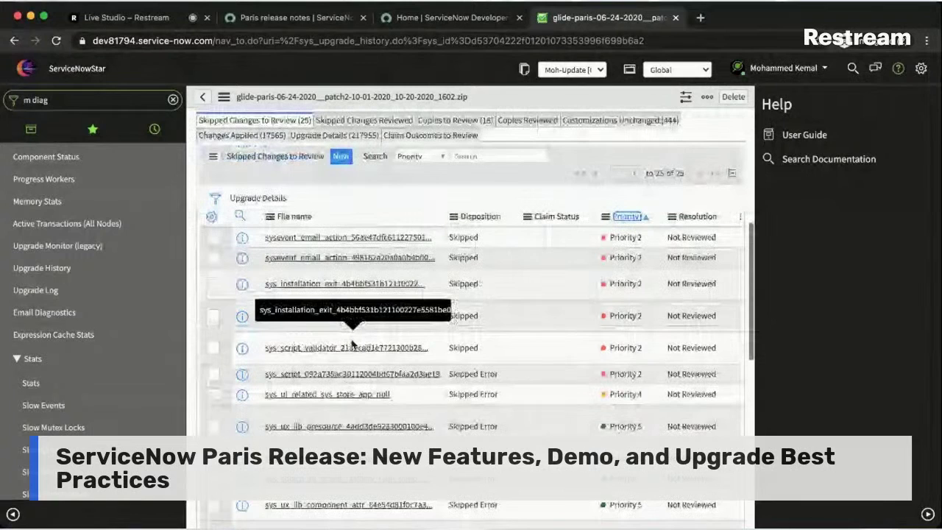
{"action": "scroll", "coordinate": [352, 343], "scroll_direction": "up", "scroll_amount": 1}
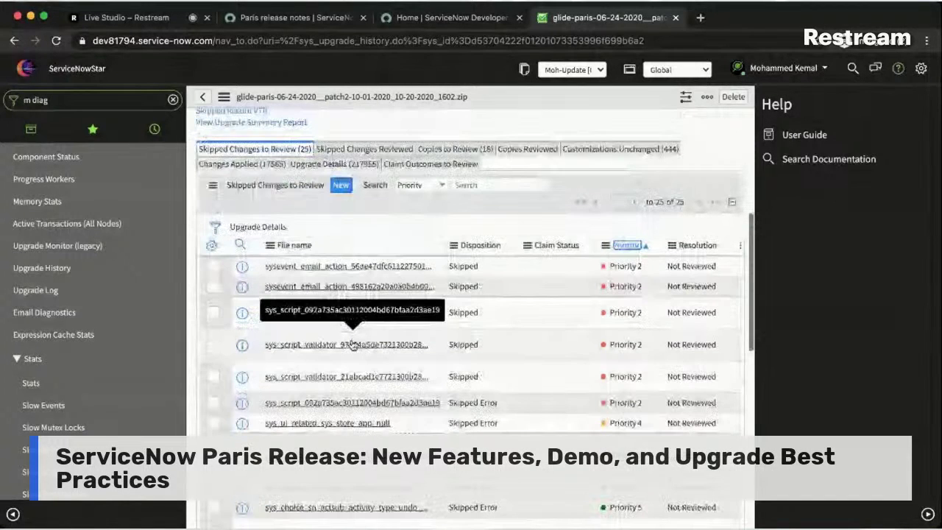
{"action": "left_click", "coordinate": [281, 268]}
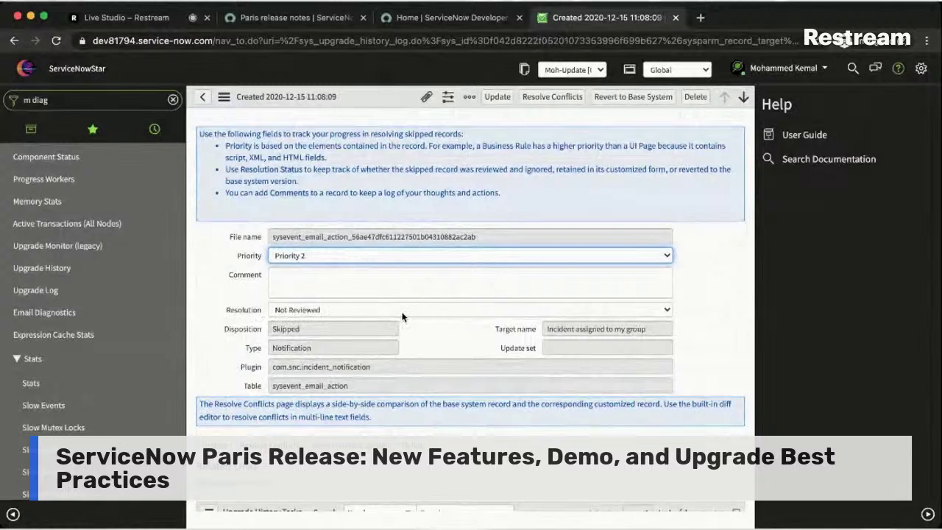
Examine the skipped notification record's priority, resolution, and details, the available conflict actions, and its related upgrade history task
{"action": "scroll", "coordinate": [402, 317], "scroll_direction": "down", "scroll_amount": 3}
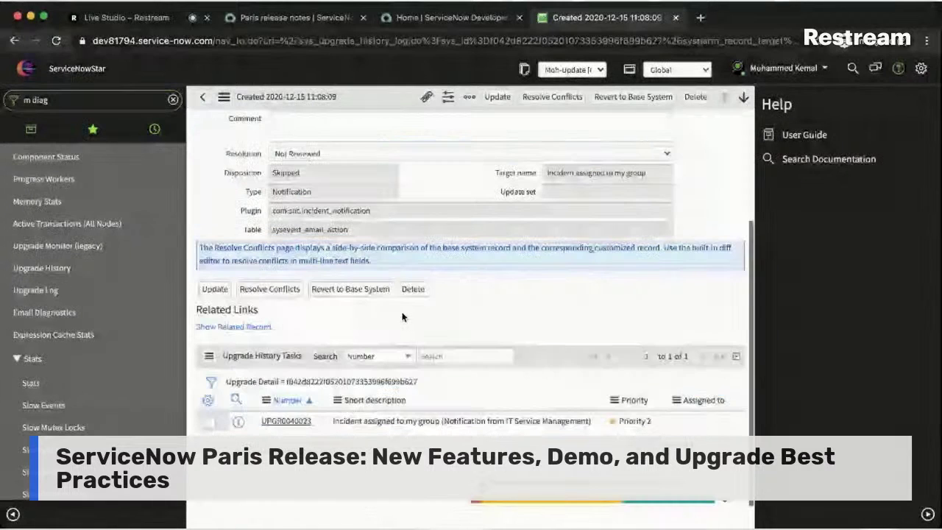
{"action": "scroll", "coordinate": [209, 288], "scroll_direction": "down", "scroll_amount": 1}
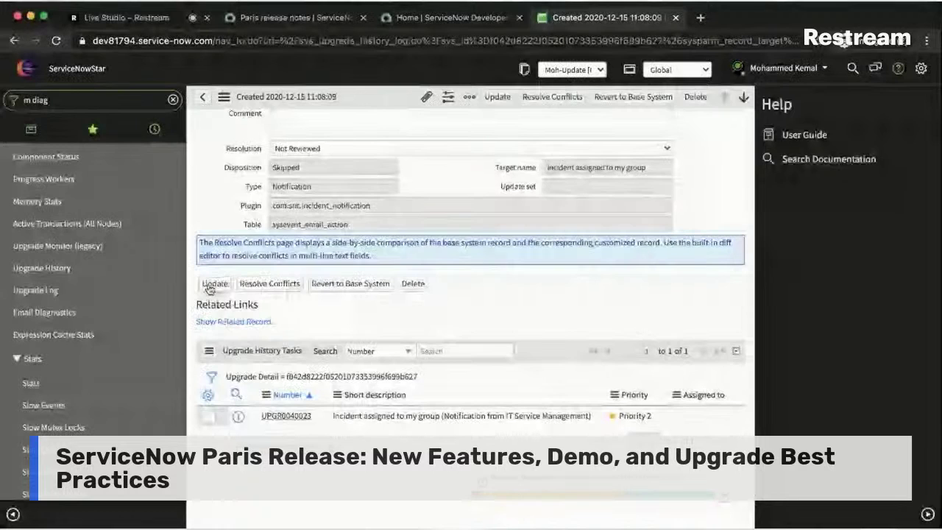
{"action": "scroll", "coordinate": [248, 259], "scroll_direction": "up", "scroll_amount": 1}
{"action": "scroll", "coordinate": [272, 342], "scroll_direction": "up", "scroll_amount": 1}
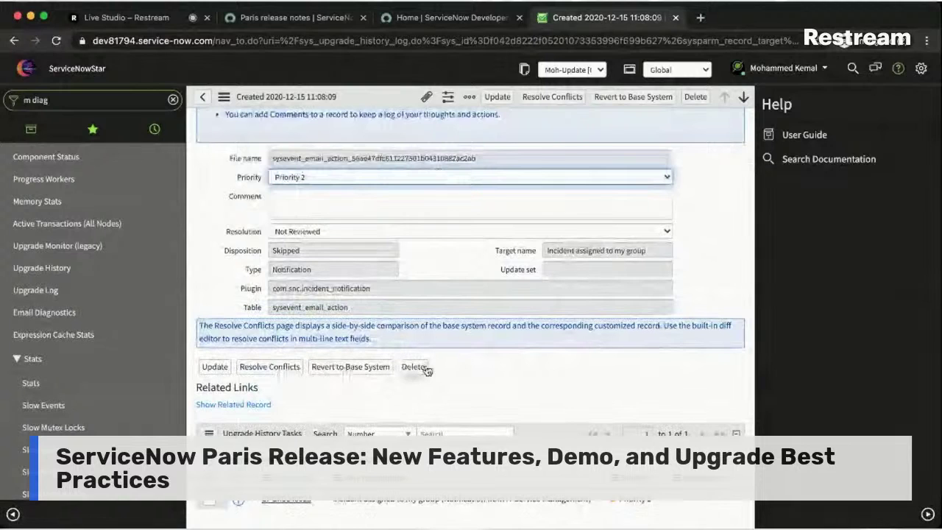
{"action": "scroll", "coordinate": [517, 362], "scroll_direction": "up", "scroll_amount": 2}
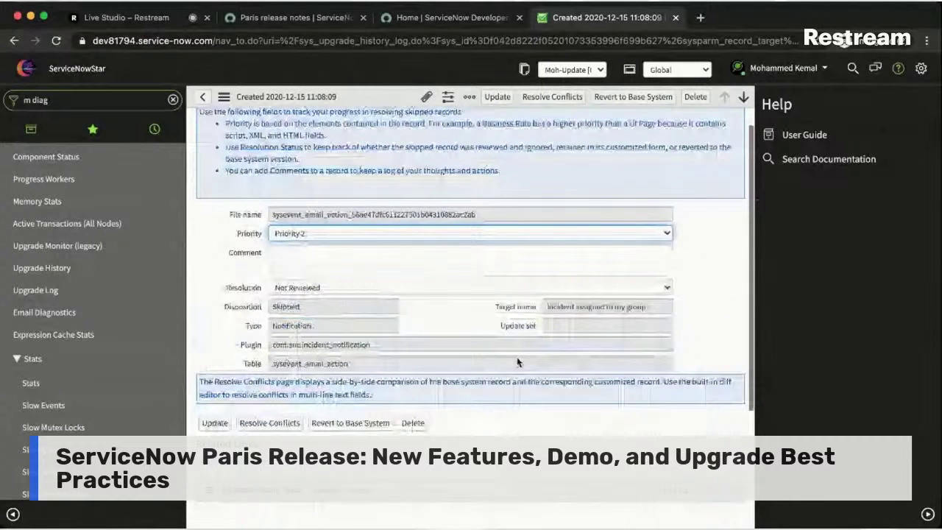
{"action": "scroll", "coordinate": [465, 329], "scroll_direction": "up", "scroll_amount": 1}
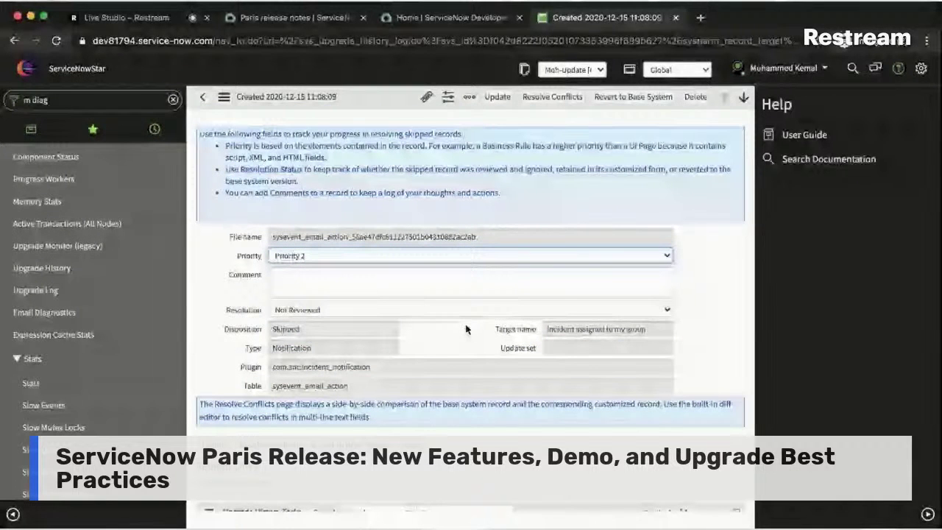
{"action": "scroll", "coordinate": [465, 329], "scroll_direction": "down", "scroll_amount": 1}
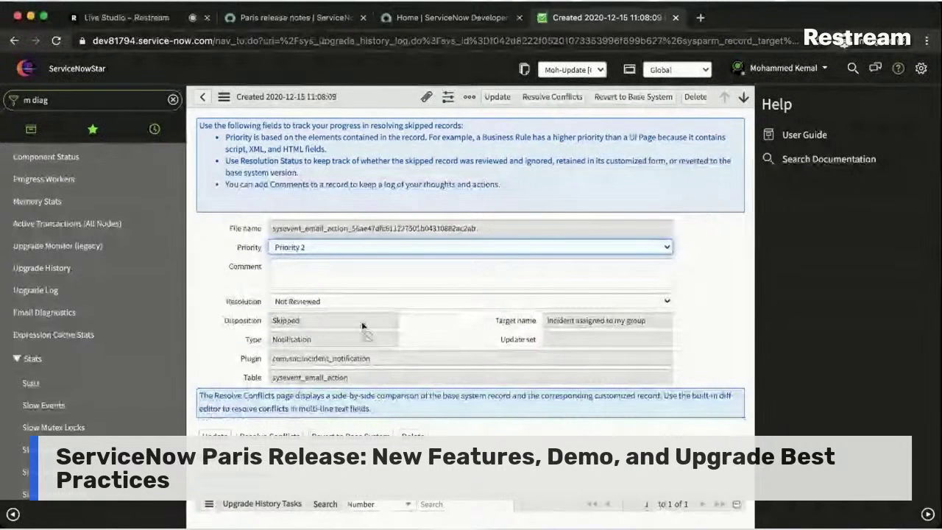
{"action": "scroll", "coordinate": [325, 355], "scroll_direction": "down", "scroll_amount": 1}
{"action": "scroll", "coordinate": [324, 355], "scroll_direction": "down", "scroll_amount": 3}
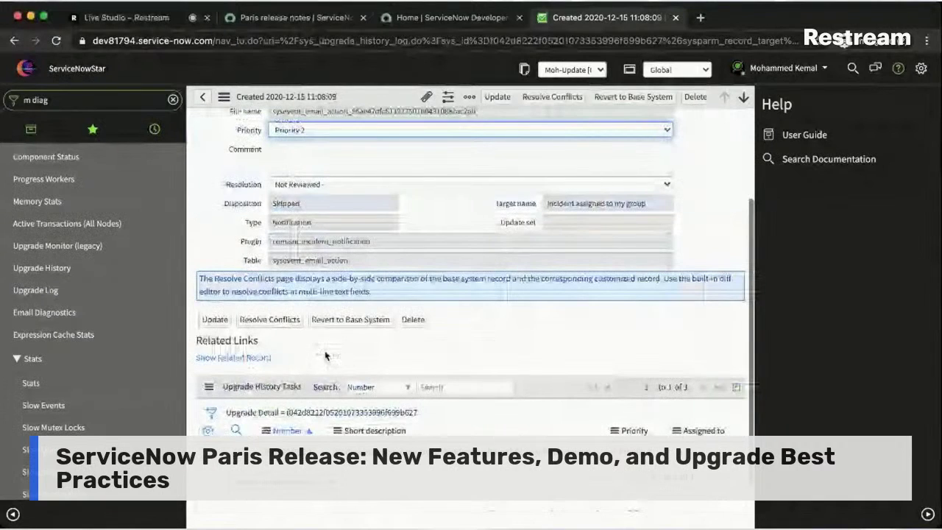
{"action": "scroll", "coordinate": [324, 355], "scroll_direction": "down", "scroll_amount": 1}
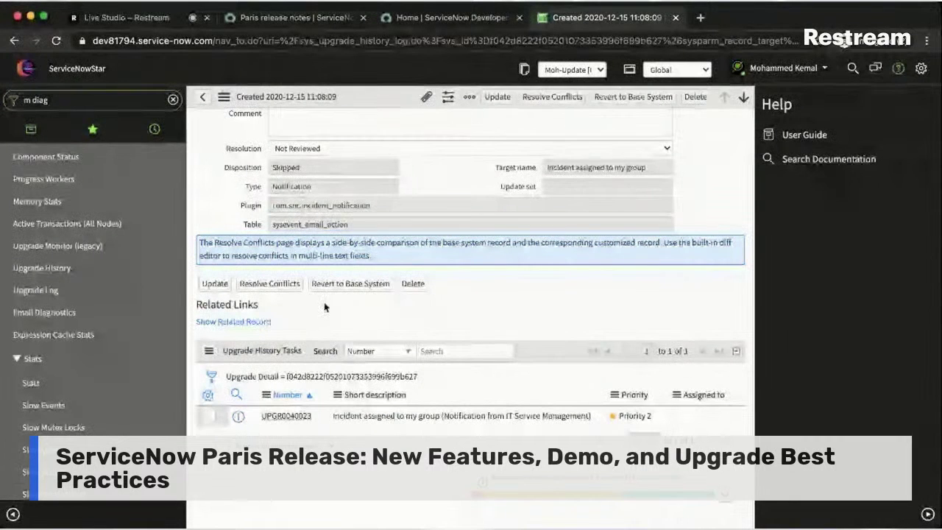
Open the conflict resolution comparison for the skipped notification and compare its Base System and Customized field values
{"action": "left_click", "coordinate": [271, 287]}
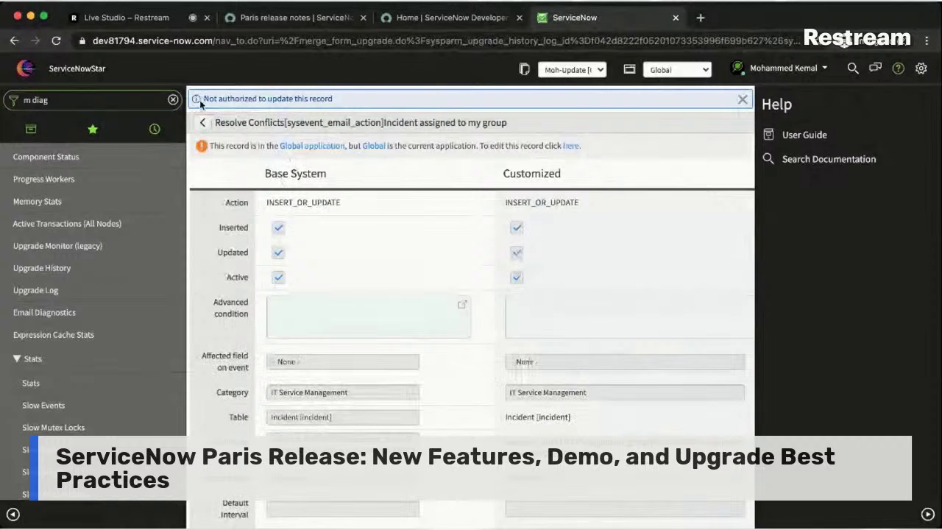
{"action": "scroll", "coordinate": [416, 333], "scroll_direction": "down", "scroll_amount": 3}
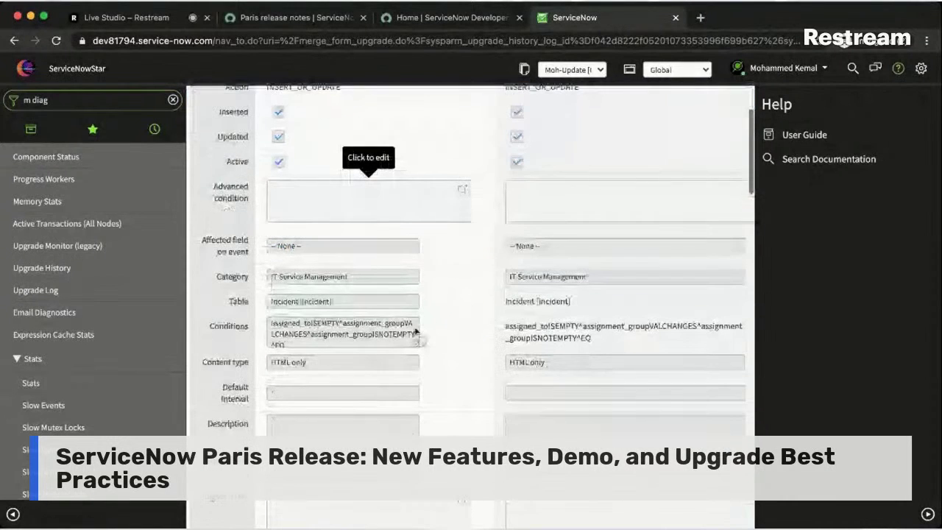
{"action": "scroll", "coordinate": [415, 332], "scroll_direction": "up", "scroll_amount": 3}
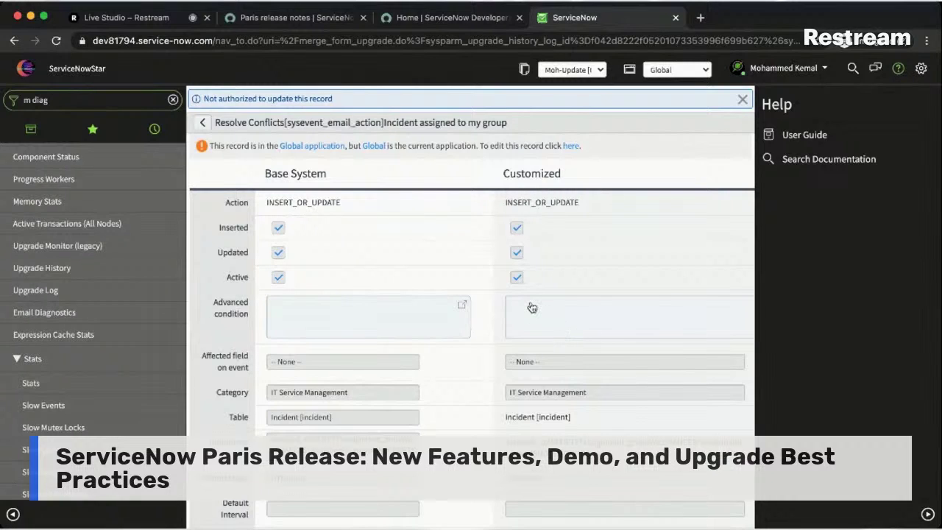
Switch to the Paris release notes and examine the Paris highlights and the seven-phase path to successful upgrades
{"action": "left_click", "coordinate": [300, 21]}
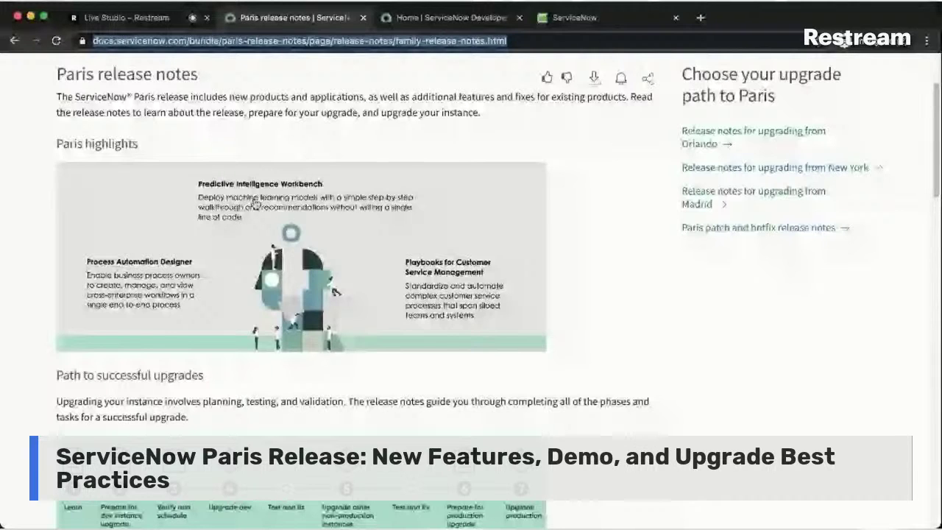
{"action": "scroll", "coordinate": [272, 184], "scroll_direction": "down", "scroll_amount": 1}
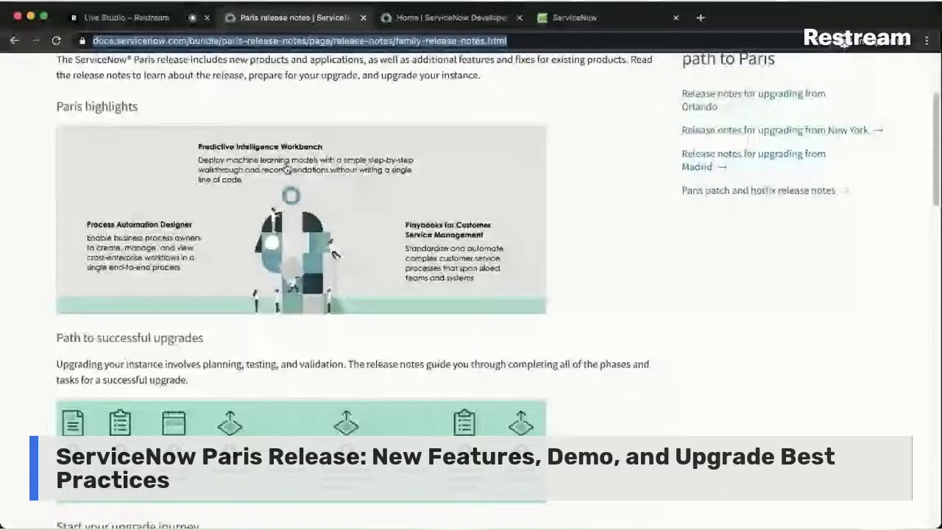
{"action": "scroll", "coordinate": [177, 278], "scroll_direction": "down", "scroll_amount": 1}
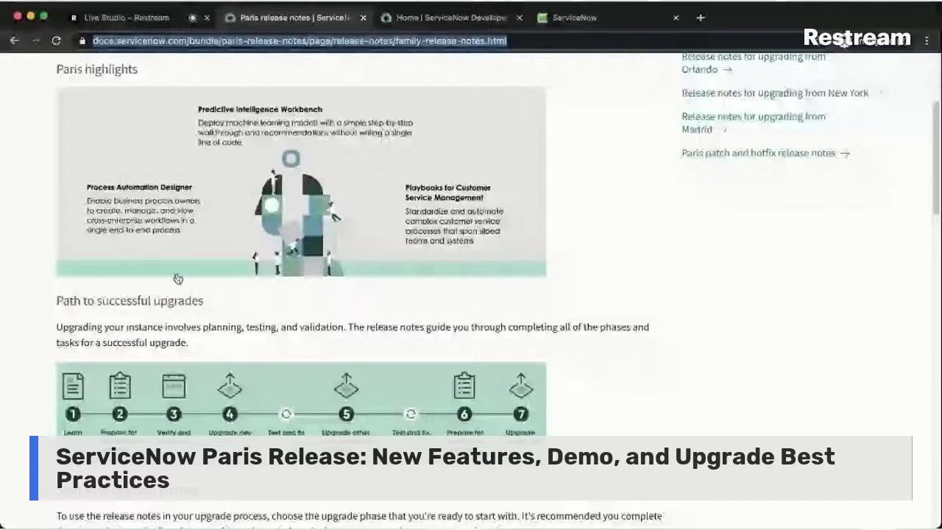
{"action": "scroll", "coordinate": [177, 278], "scroll_direction": "down", "scroll_amount": 1}
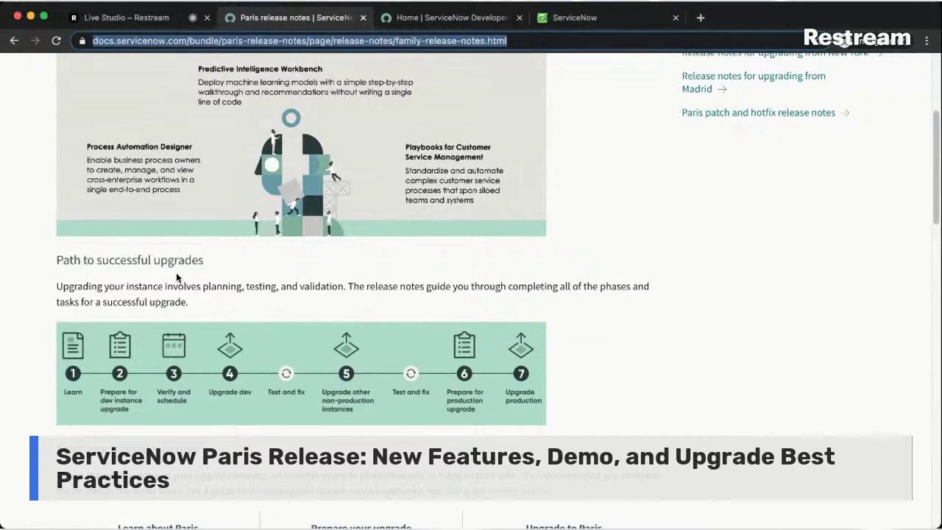
{"action": "scroll", "coordinate": [176, 274], "scroll_direction": "down", "scroll_amount": 2}
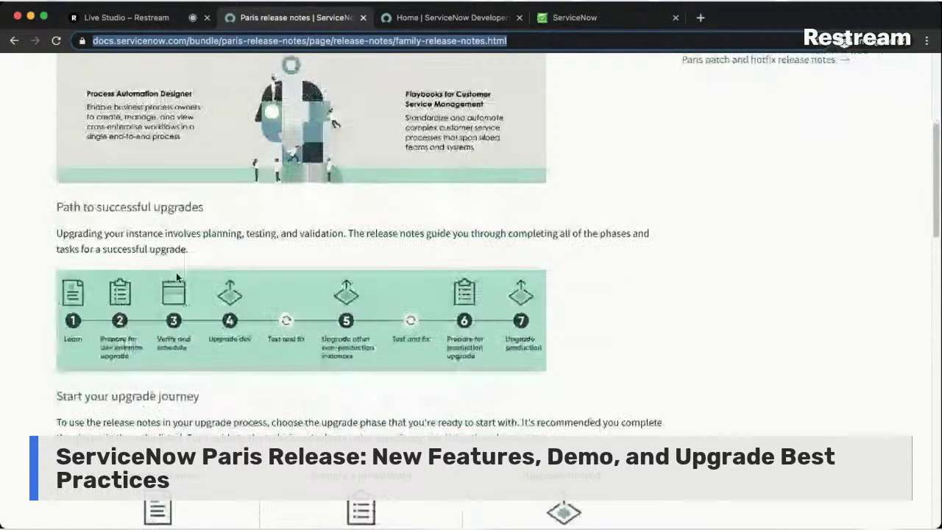
{"action": "scroll", "coordinate": [176, 276], "scroll_direction": "down", "scroll_amount": 2}
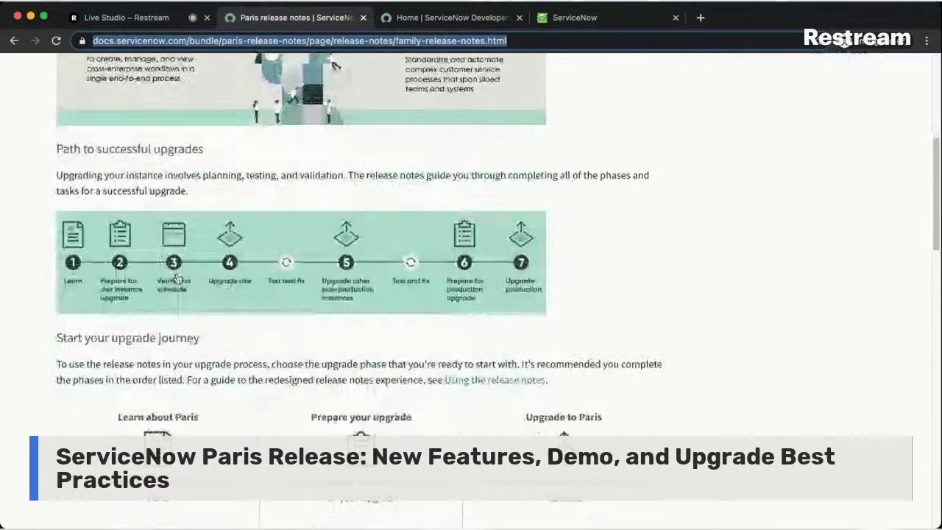
{"action": "scroll", "coordinate": [177, 278], "scroll_direction": "down", "scroll_amount": 2}
{"action": "scroll", "coordinate": [176, 273], "scroll_direction": "up", "scroll_amount": 1}
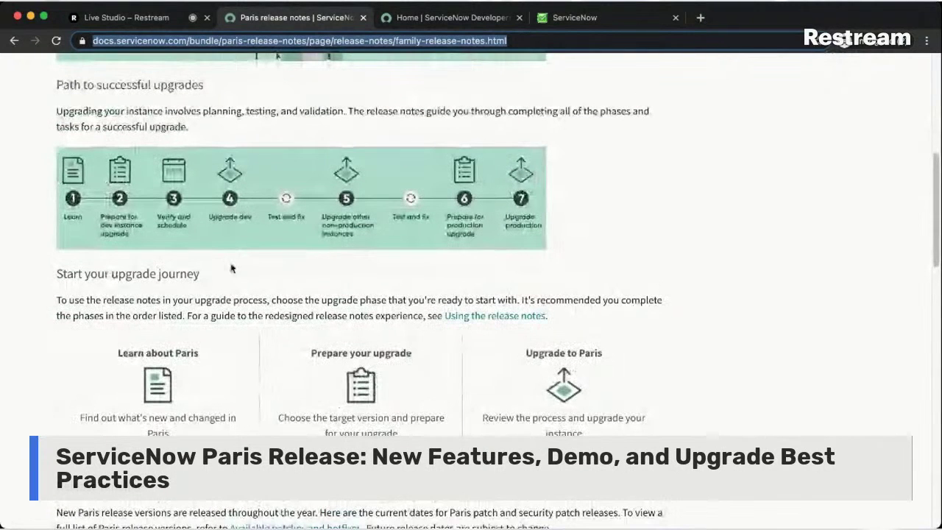
{"action": "left_click", "coordinate": [426, 112]}
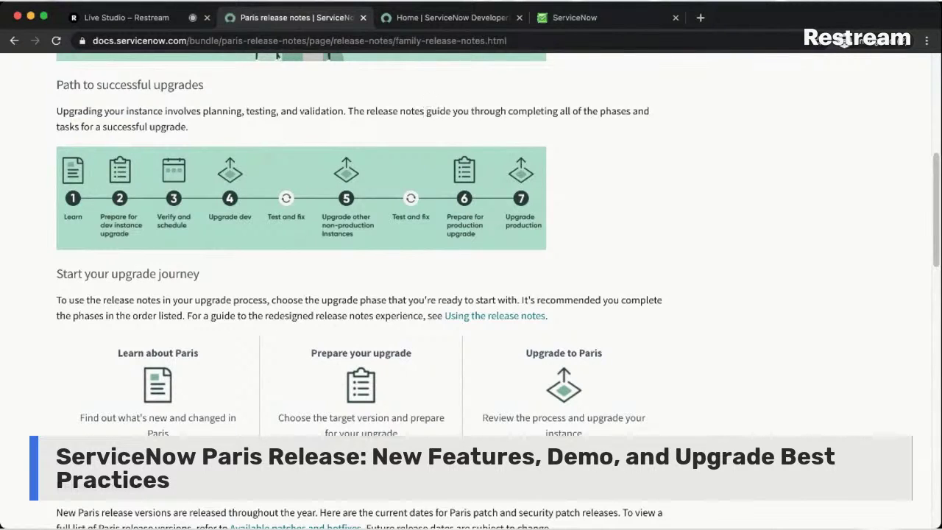
Return to the ServiceNow instance and open the Stats page under System Diagnostics
{"action": "left_click", "coordinate": [464, 18]}
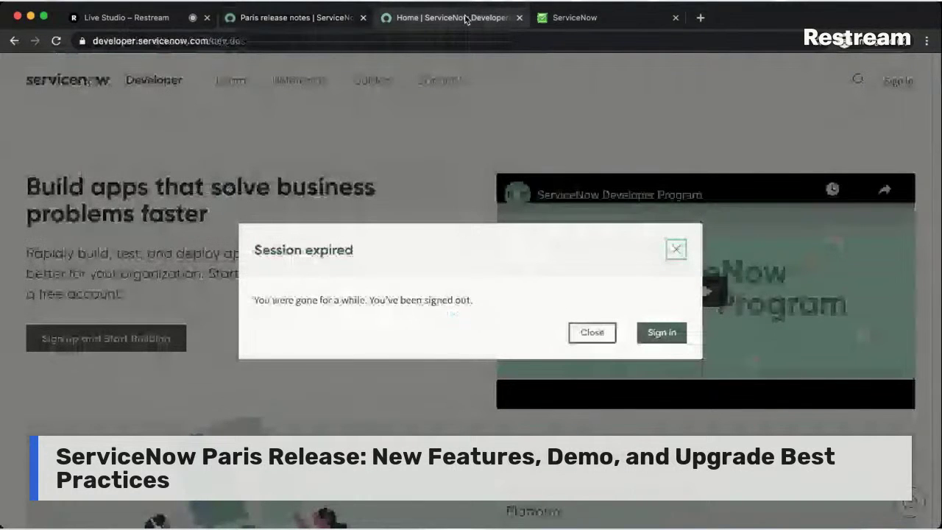
{"action": "left_click", "coordinate": [574, 17]}
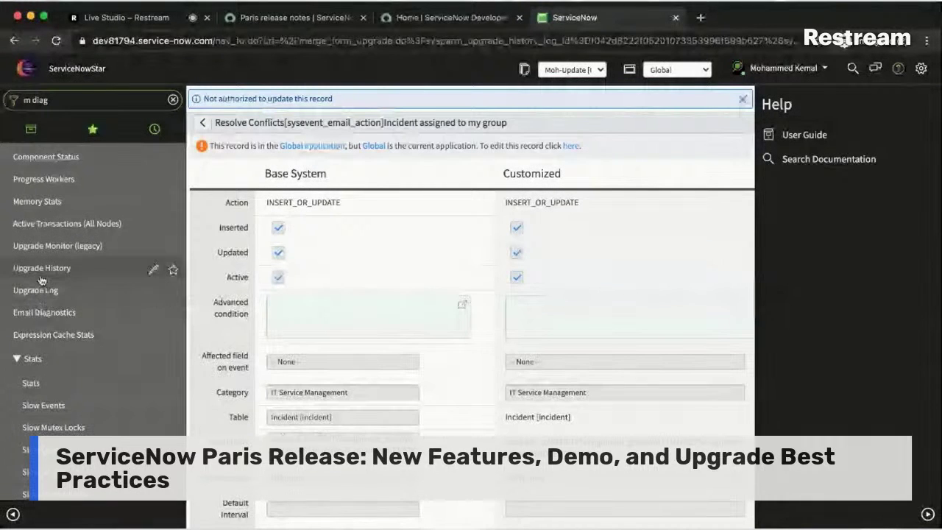
{"action": "scroll", "coordinate": [41, 338], "scroll_direction": "down", "scroll_amount": 1}
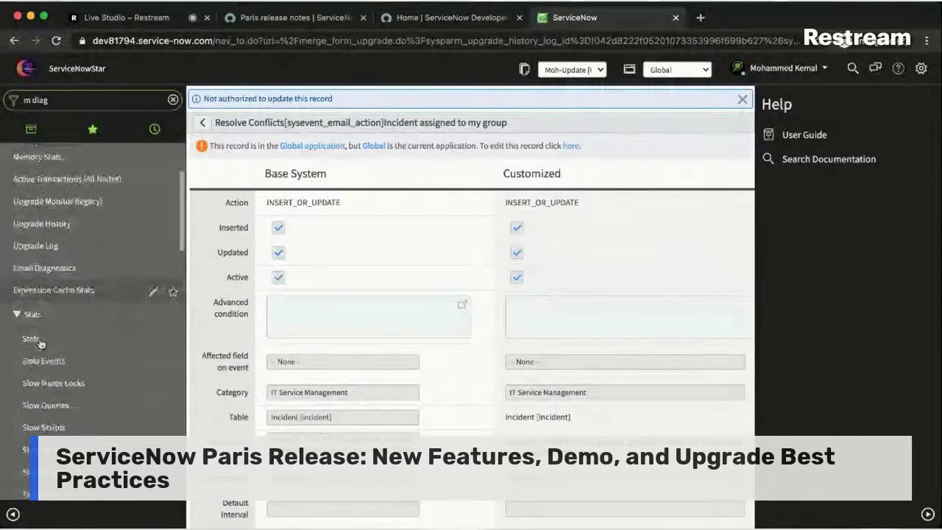
{"action": "scroll", "coordinate": [40, 344], "scroll_direction": "down", "scroll_amount": 1}
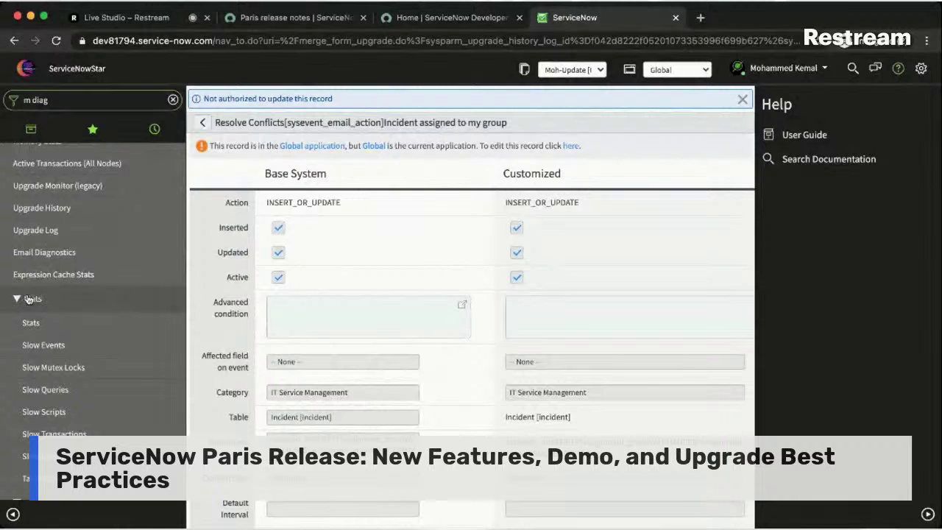
{"action": "scroll", "coordinate": [43, 292], "scroll_direction": "up", "scroll_amount": 5}
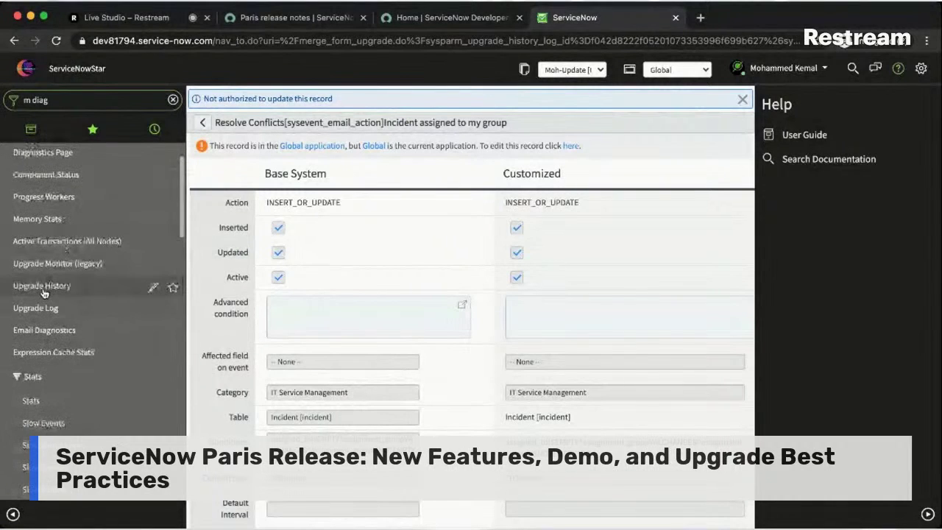
{"action": "scroll", "coordinate": [44, 360], "scroll_direction": "up", "scroll_amount": 3}
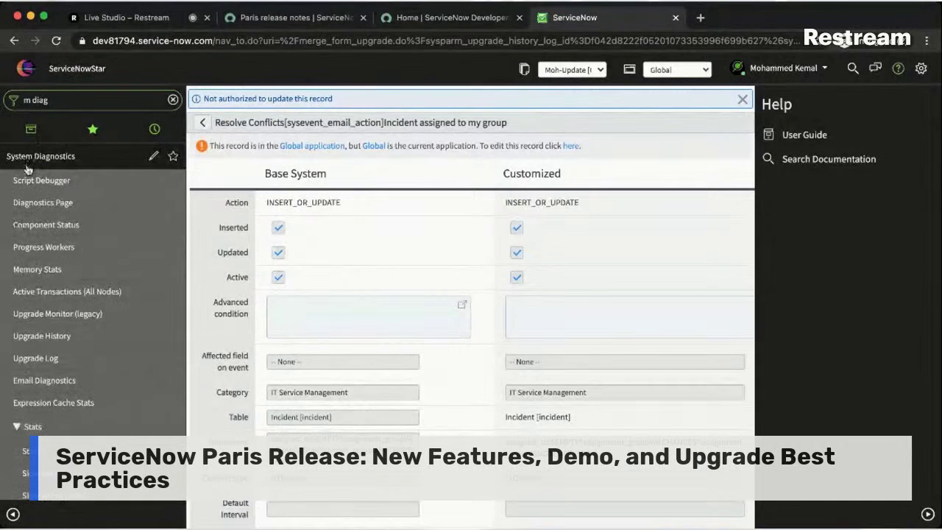
{"action": "scroll", "coordinate": [33, 287], "scroll_direction": "down", "scroll_amount": 3}
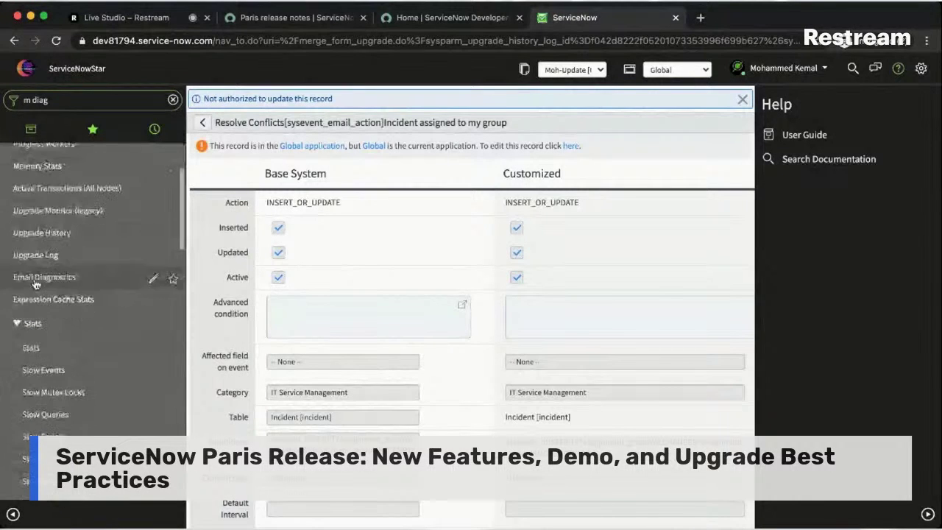
{"action": "left_click", "coordinate": [31, 350]}
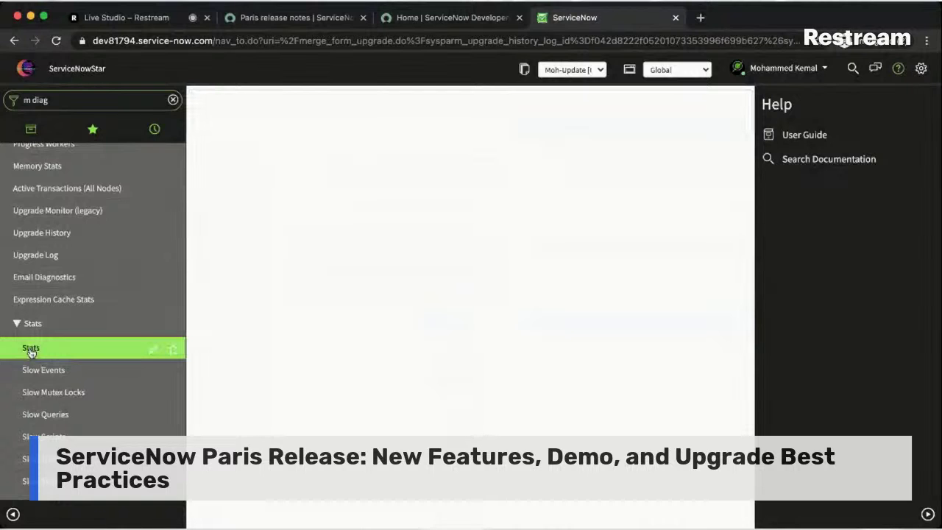
Check the instance's build name in the server statistics and reload the Stats page
{"action": "left_click_drag", "start_coordinate": [262, 116], "coordinate": [237, 115]}
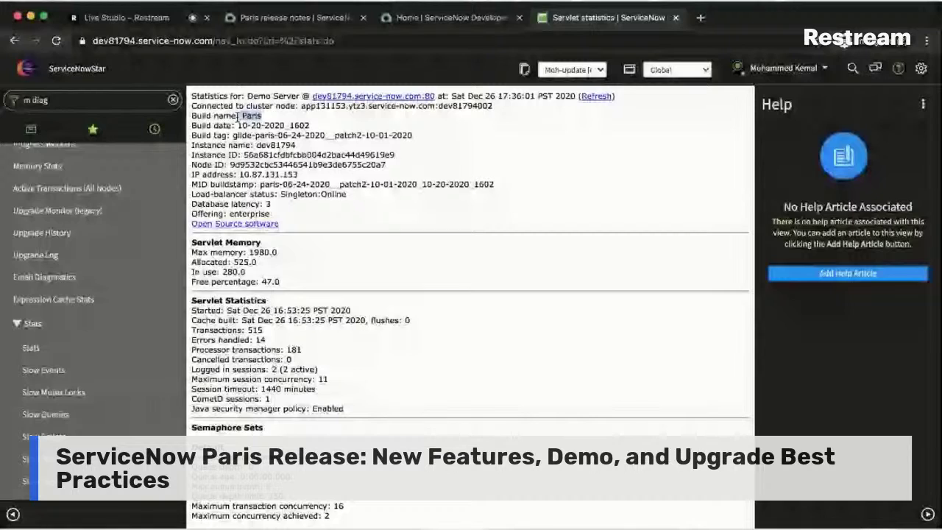
{"action": "left_click_drag", "start_coordinate": [237, 115], "coordinate": [206, 110]}
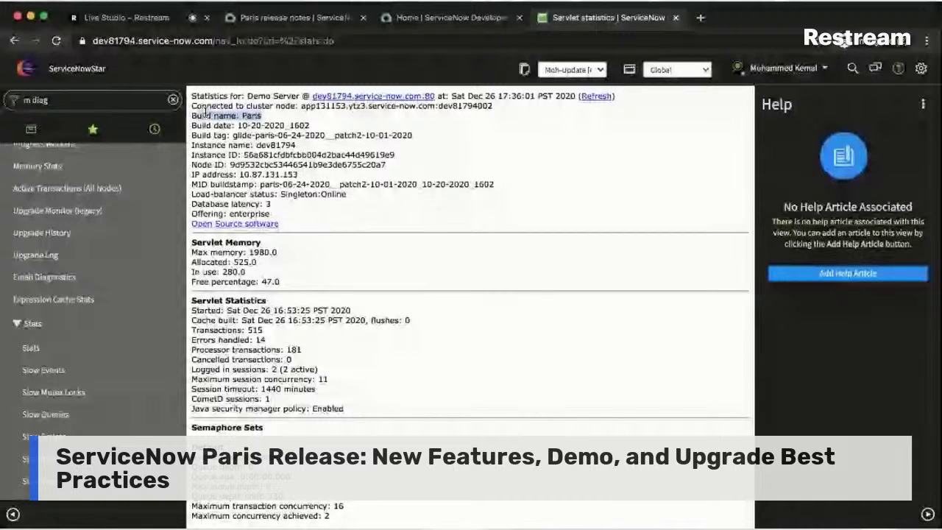
{"action": "left_click", "coordinate": [296, 150]}
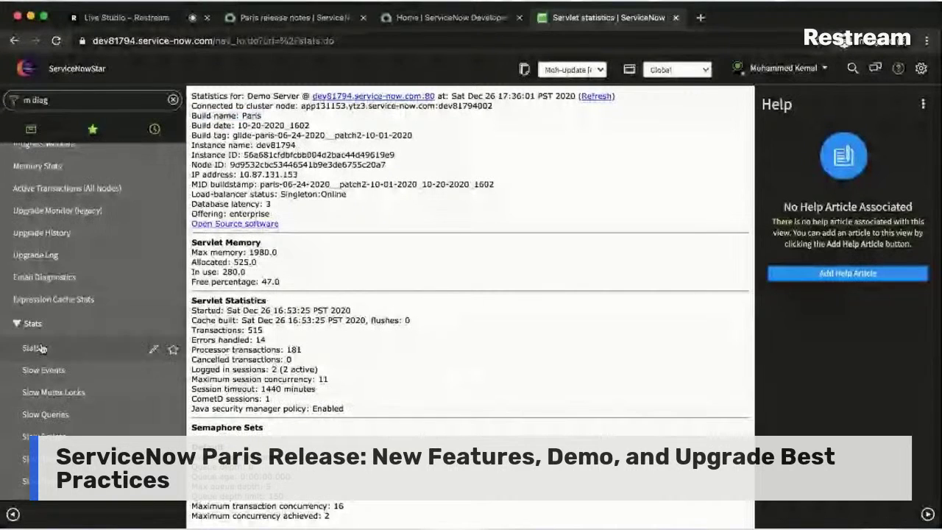
{"action": "left_click", "coordinate": [40, 348]}
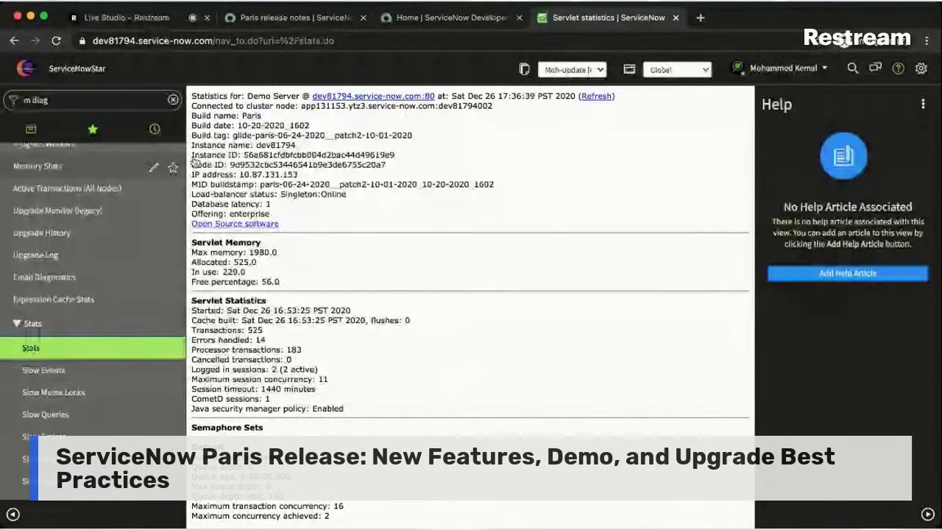
Return to the Paris release notes and open the "Using the release notes" guide from the upgrade journey section in a new tab
{"action": "left_click", "coordinate": [401, 18]}
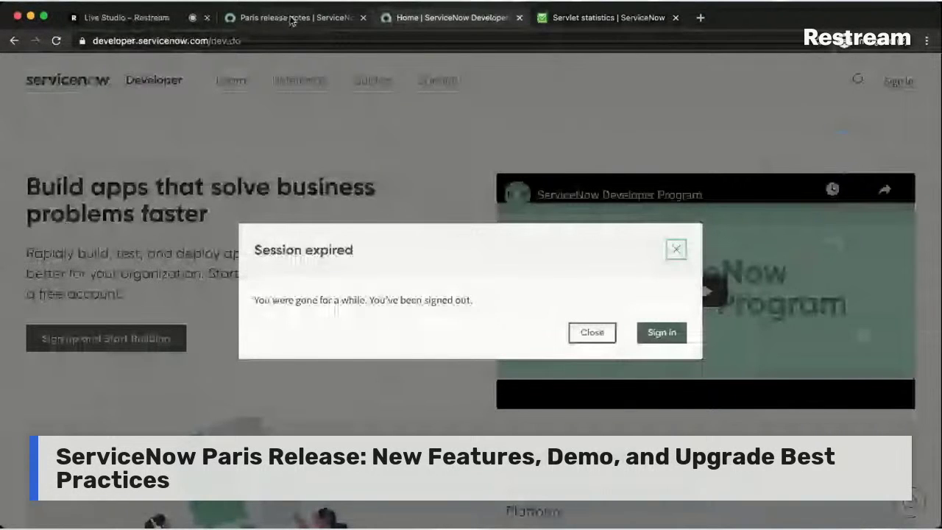
{"action": "left_click", "coordinate": [291, 19]}
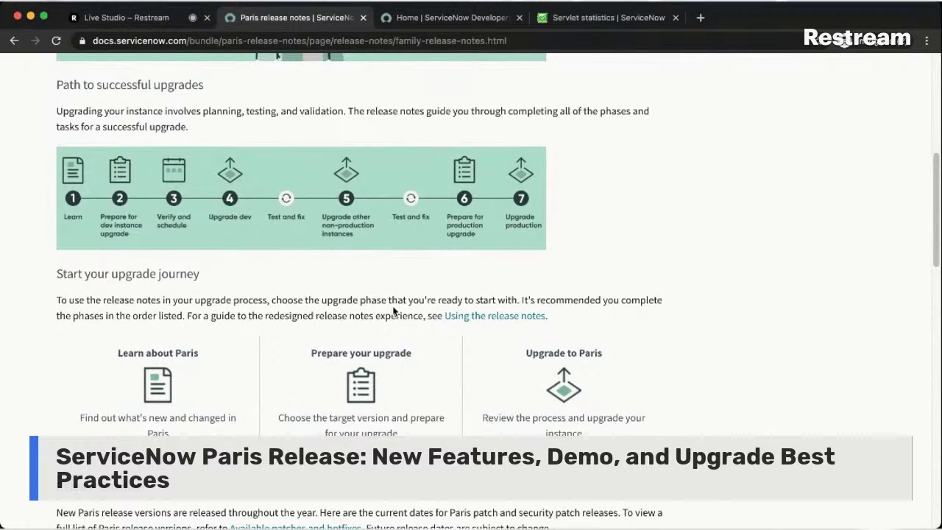
{"action": "scroll", "coordinate": [395, 311], "scroll_direction": "down", "scroll_amount": 2}
{"action": "scroll", "coordinate": [164, 218], "scroll_direction": "down", "scroll_amount": 1}
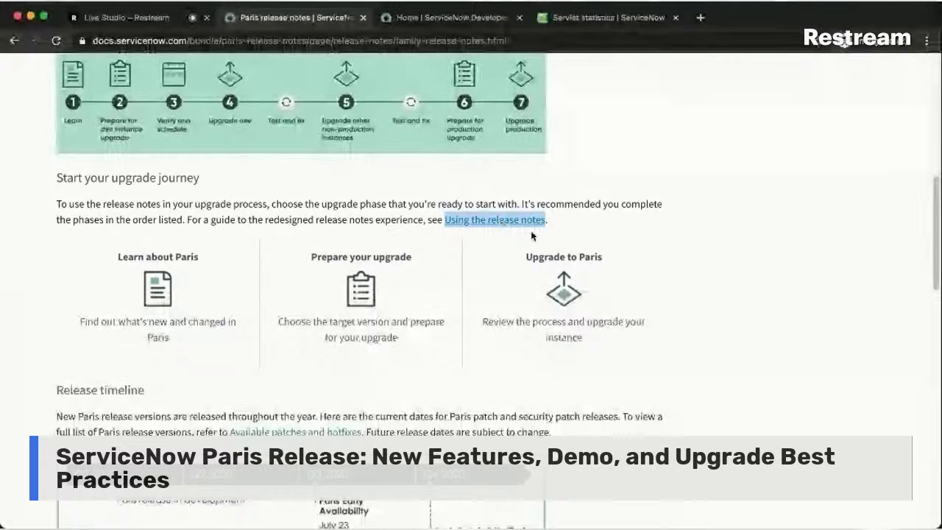
{"action": "left_click", "coordinate": [500, 225]}
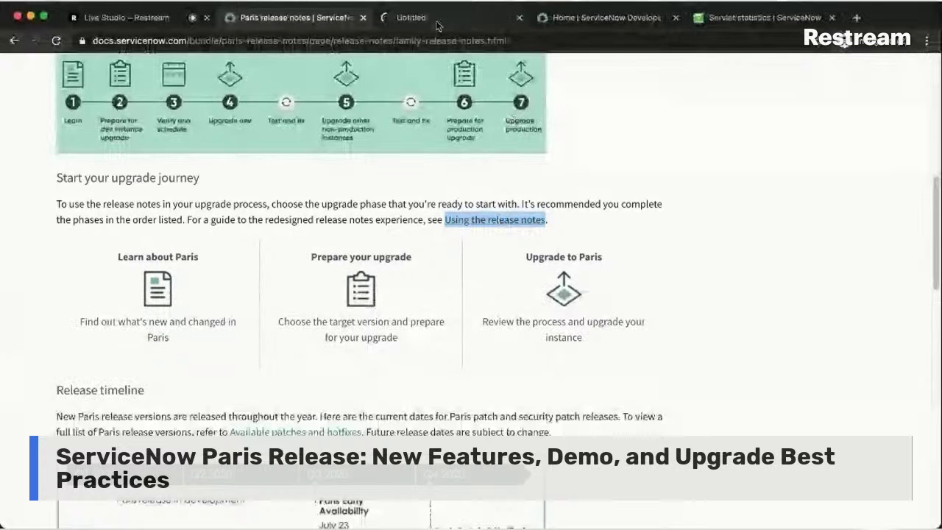
Return to the Paris release notes page and open "Learn about Paris" from the upgrade journey section in a new tab
{"action": "left_click", "coordinate": [437, 26]}
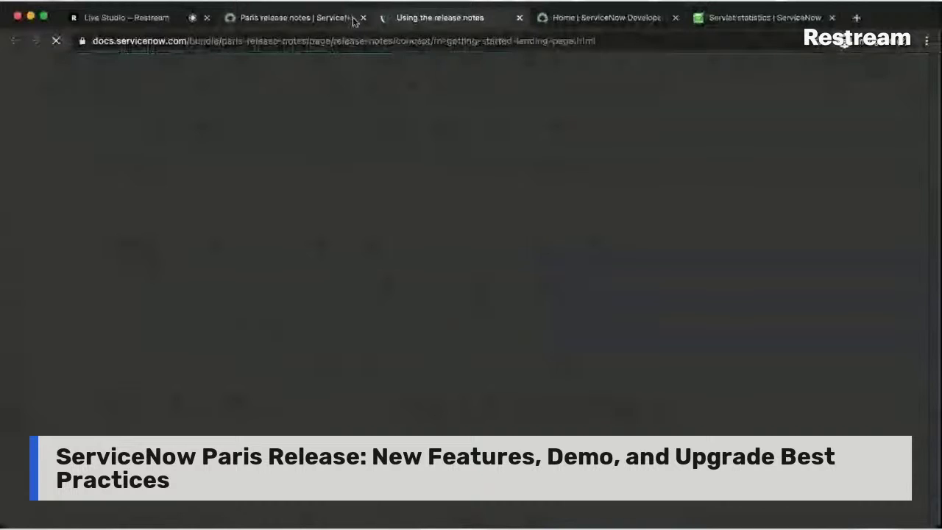
{"action": "left_click", "coordinate": [353, 20]}
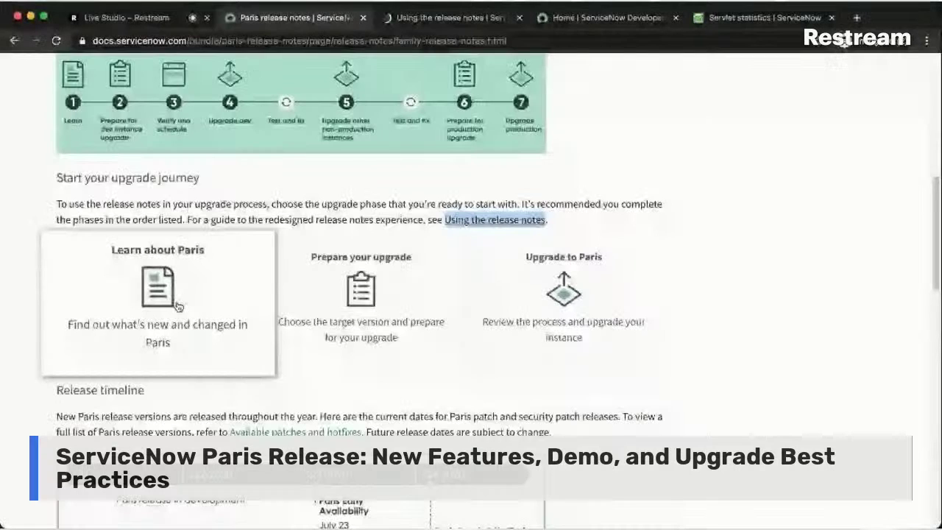
{"action": "scroll", "coordinate": [176, 305], "scroll_direction": "down", "scroll_amount": 2}
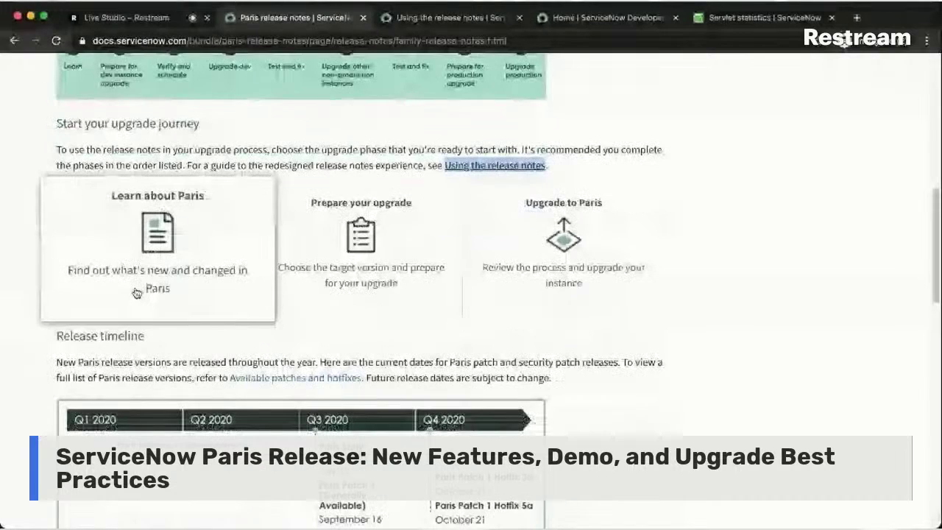
{"action": "left_click", "coordinate": [189, 271], "text": "super"}
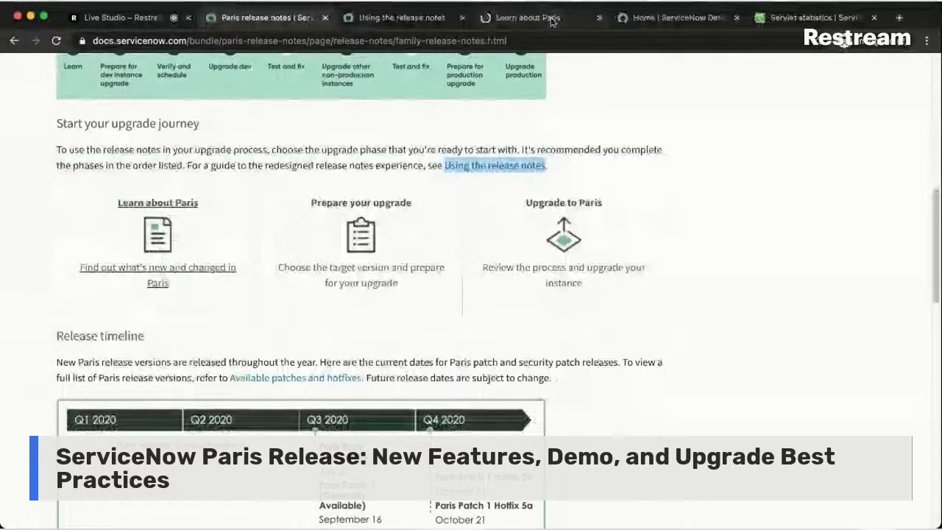
Switch to the "Using the release notes" guide, review the Learn, Prepare and Upgrade phases, and dismiss the login prompt
{"action": "left_click", "coordinate": [402, 17]}
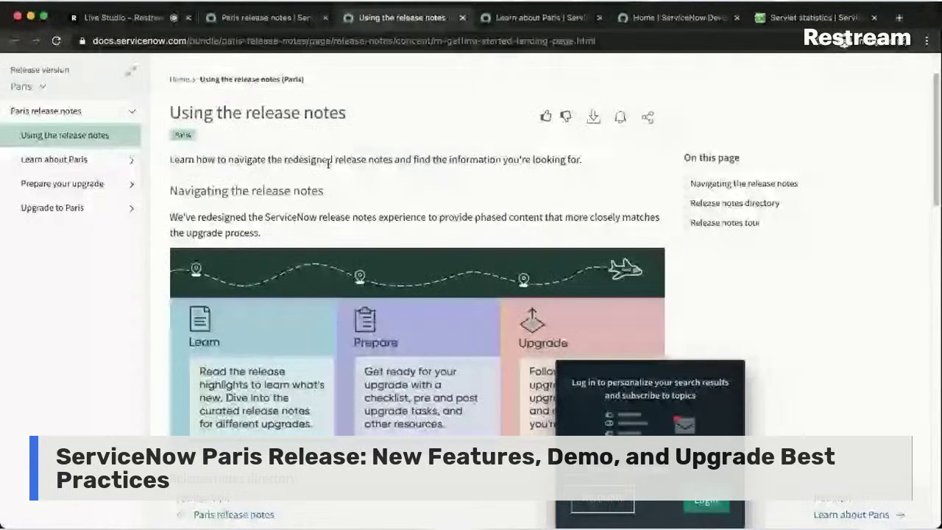
{"action": "scroll", "coordinate": [328, 164], "scroll_direction": "down", "scroll_amount": 2}
{"action": "scroll", "coordinate": [278, 315], "scroll_direction": "down", "scroll_amount": 1}
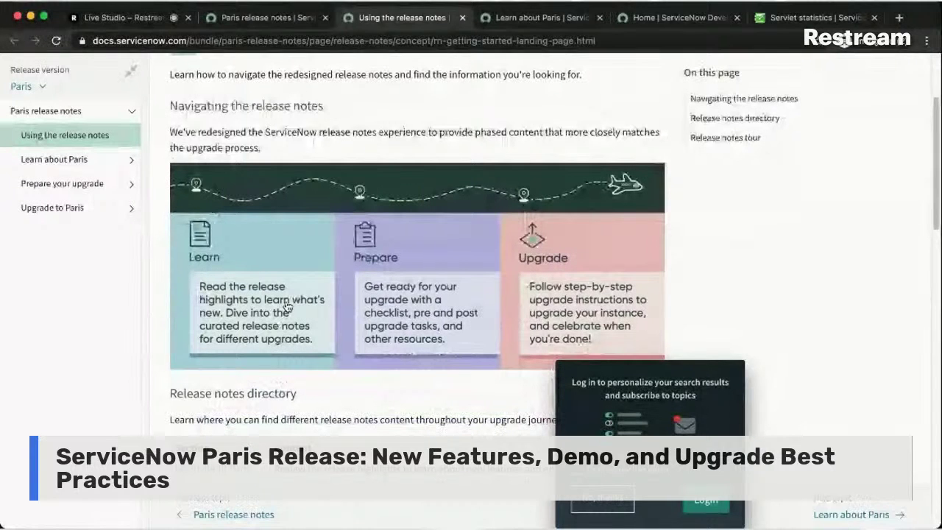
{"action": "scroll", "coordinate": [288, 307], "scroll_direction": "down", "scroll_amount": 1}
{"action": "left_click", "coordinate": [618, 503]}
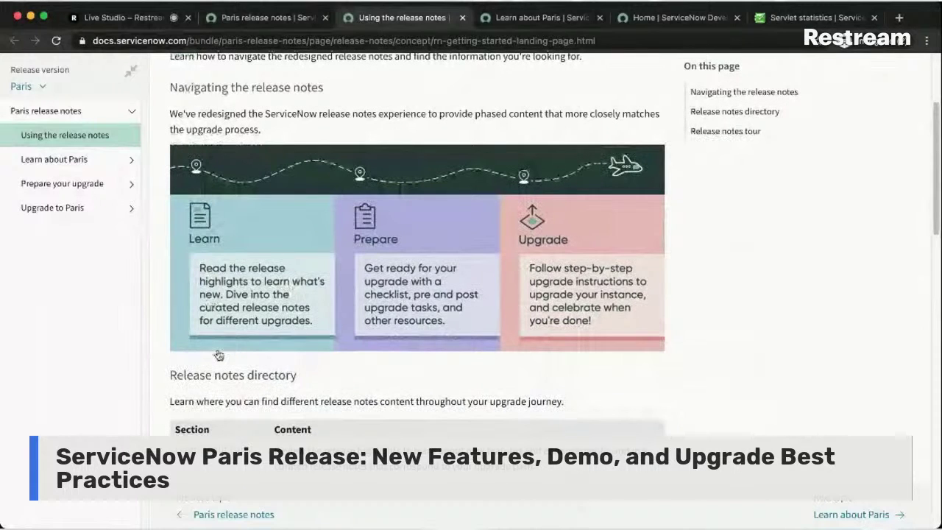
Examine the release notes directory for the Learn about Paris, Prepare your upgrade and ServiceNow upgrades sections
{"action": "scroll", "coordinate": [218, 355], "scroll_direction": "down", "scroll_amount": 1}
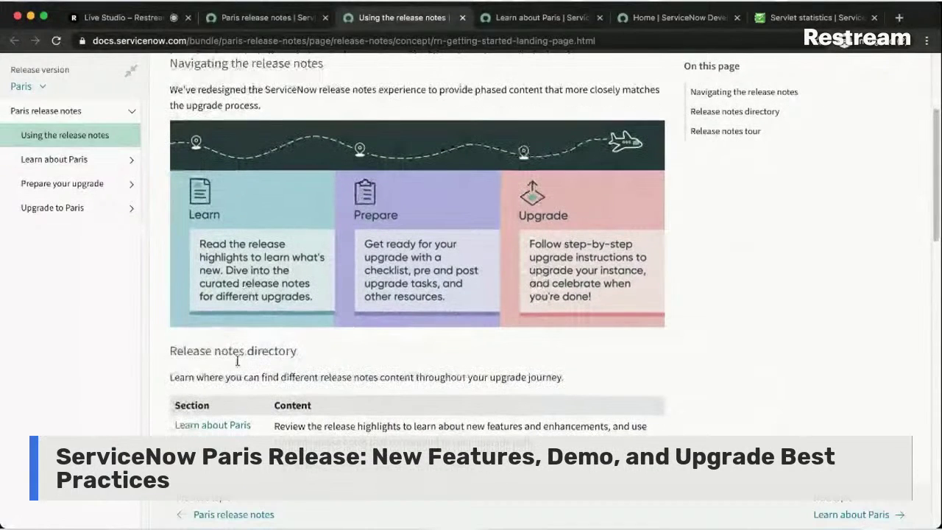
{"action": "scroll", "coordinate": [237, 381], "scroll_direction": "down", "scroll_amount": 3}
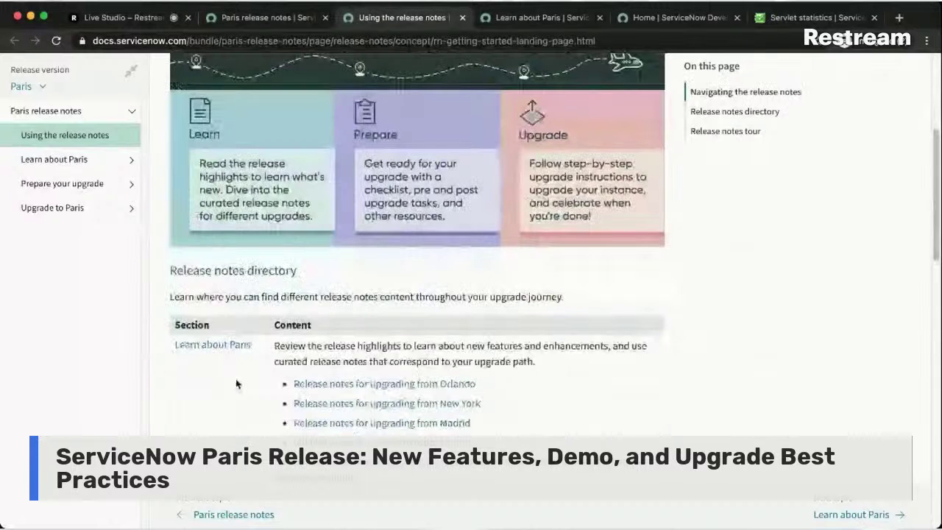
{"action": "scroll", "coordinate": [237, 384], "scroll_direction": "down", "scroll_amount": 1}
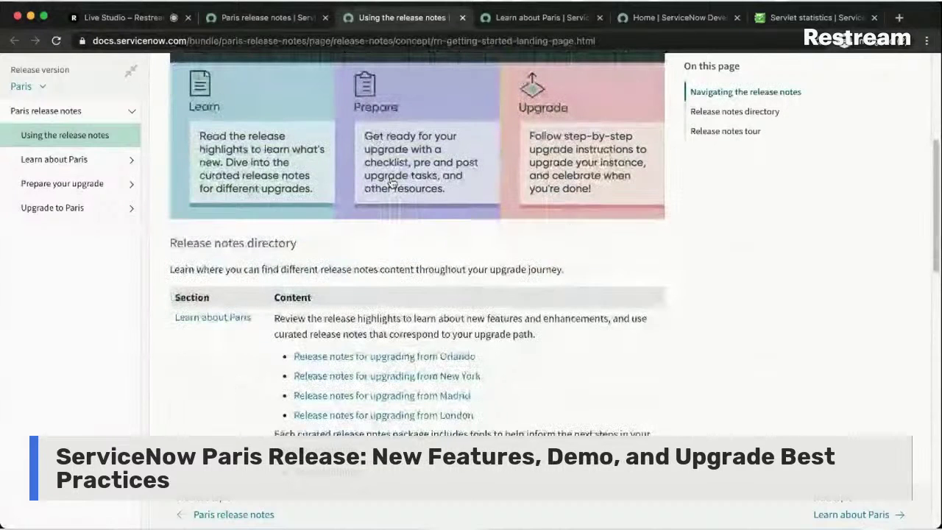
{"action": "scroll", "coordinate": [328, 320], "scroll_direction": "down", "scroll_amount": 2}
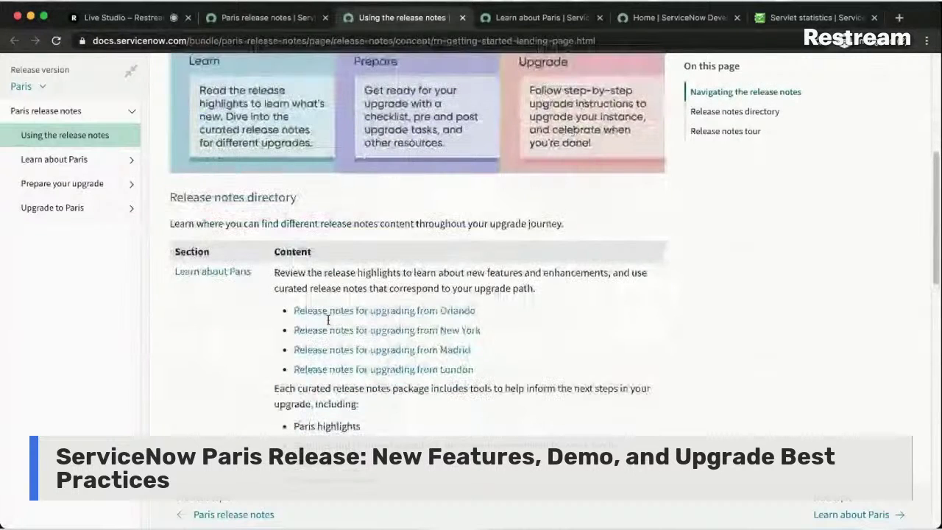
{"action": "scroll", "coordinate": [328, 319], "scroll_direction": "down", "scroll_amount": 3}
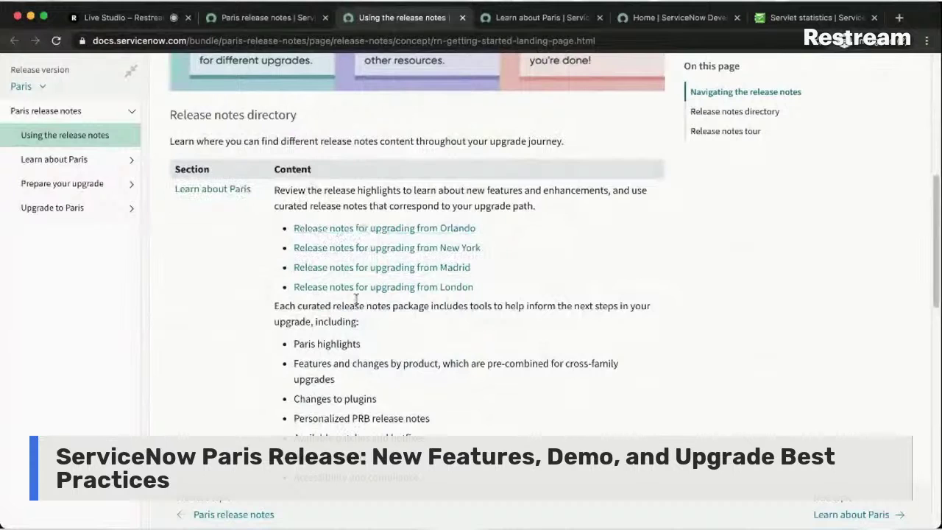
{"action": "scroll", "coordinate": [356, 298], "scroll_direction": "down", "scroll_amount": 1}
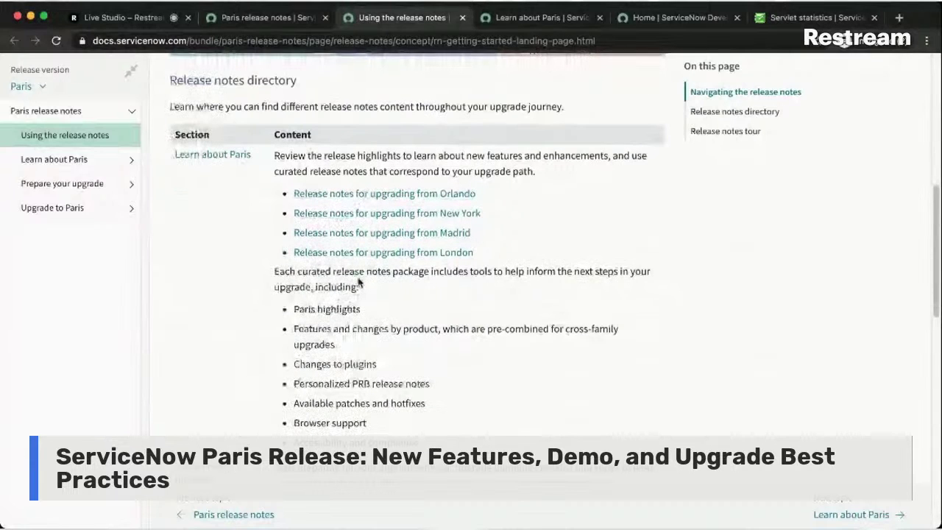
{"action": "scroll", "coordinate": [358, 282], "scroll_direction": "down", "scroll_amount": 2}
{"action": "scroll", "coordinate": [359, 279], "scroll_direction": "down", "scroll_amount": 1}
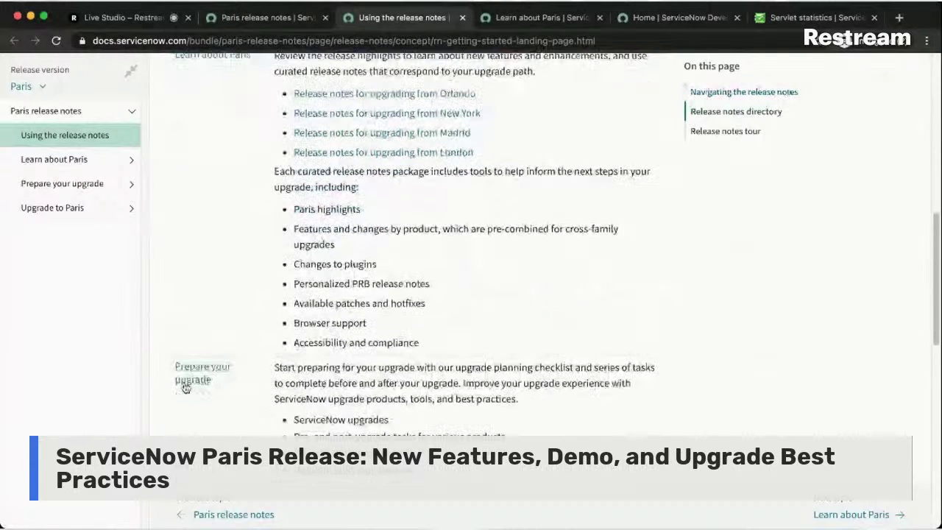
{"action": "scroll", "coordinate": [192, 381], "scroll_direction": "down", "scroll_amount": 1}
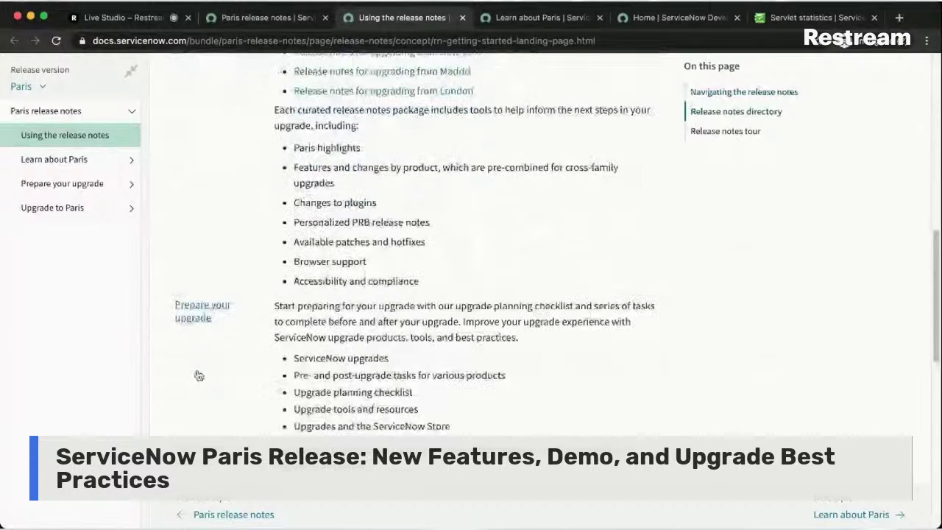
{"action": "scroll", "coordinate": [221, 353], "scroll_direction": "down", "scroll_amount": 2}
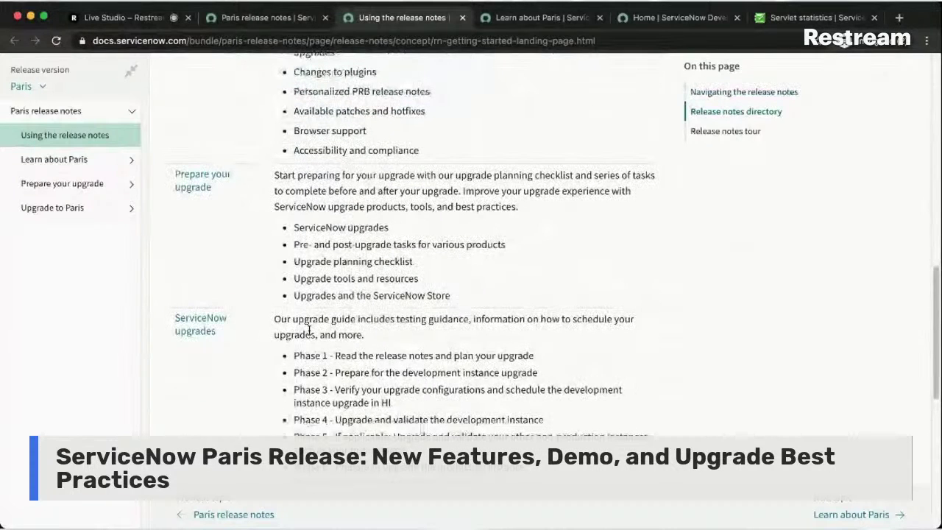
{"action": "scroll", "coordinate": [241, 370], "scroll_direction": "down", "scroll_amount": 3}
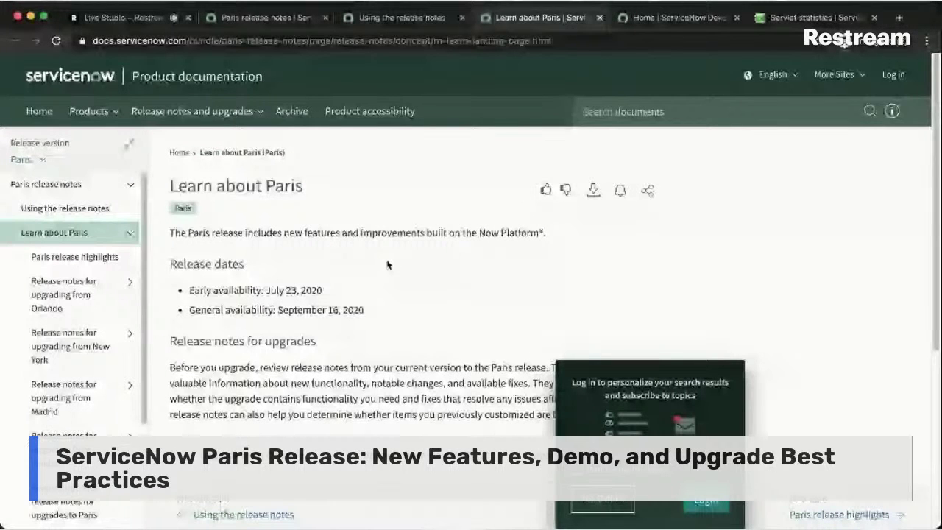
Examine the release dates and the upgrade paths from Orlando, New York and Madrid on the "Learn about Paris" page
{"action": "scroll", "coordinate": [388, 265], "scroll_direction": "down", "scroll_amount": 3}
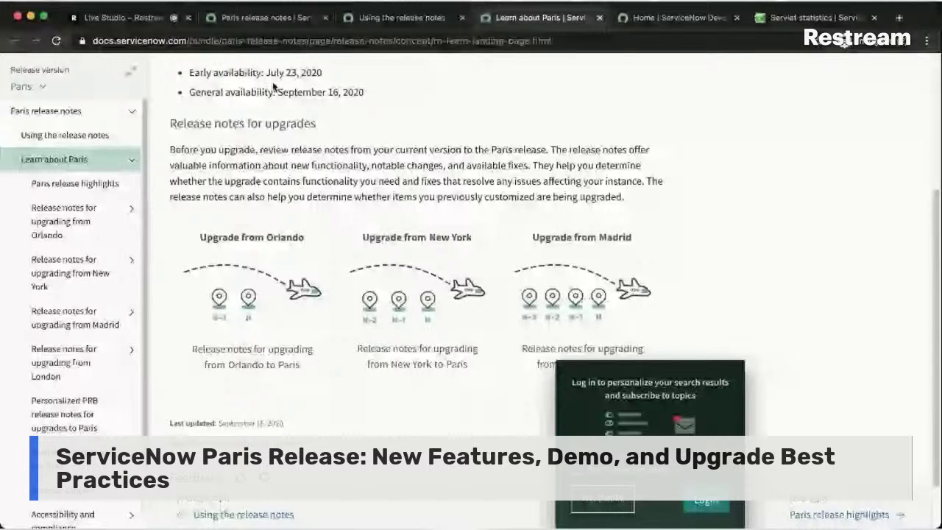
{"action": "scroll", "coordinate": [245, 320], "scroll_direction": "down", "scroll_amount": 1}
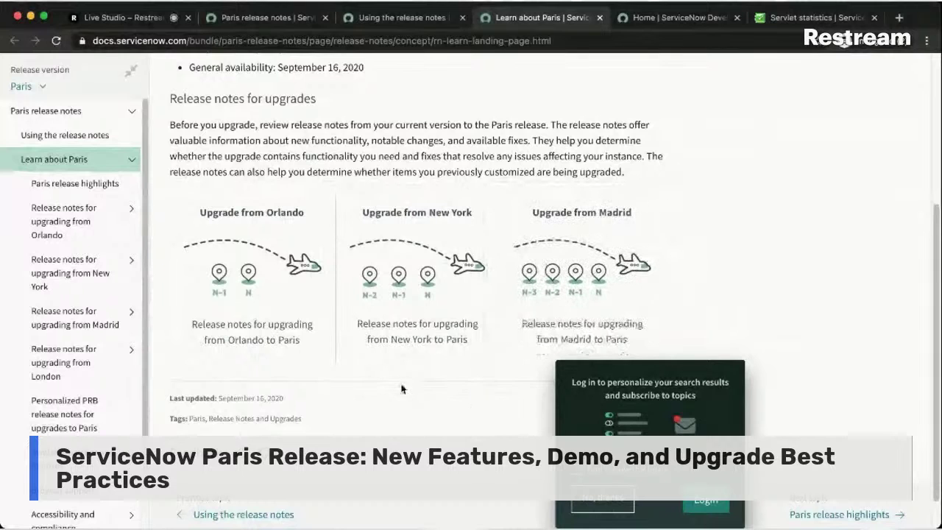
{"action": "scroll", "coordinate": [402, 388], "scroll_direction": "down", "scroll_amount": 1}
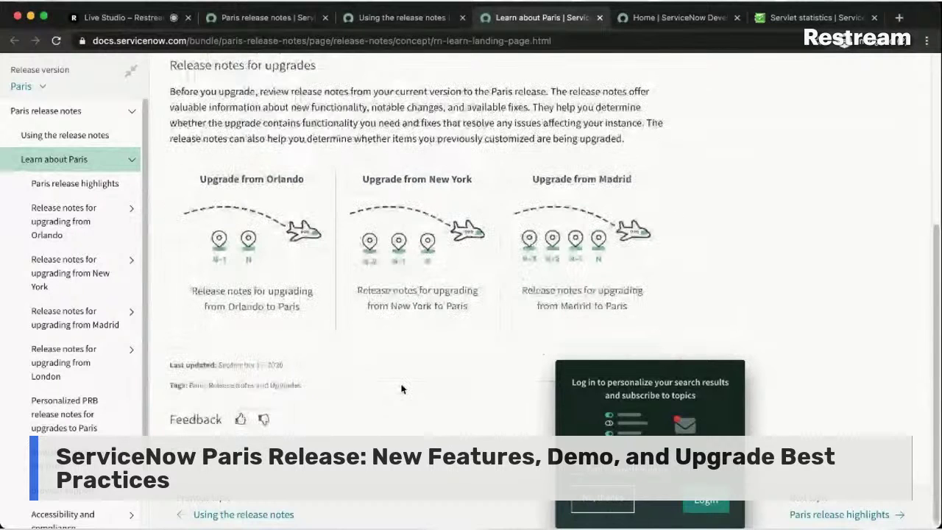
{"action": "scroll", "coordinate": [286, 228], "scroll_direction": "up", "scroll_amount": 3}
{"action": "scroll", "coordinate": [286, 228], "scroll_direction": "up", "scroll_amount": 2}
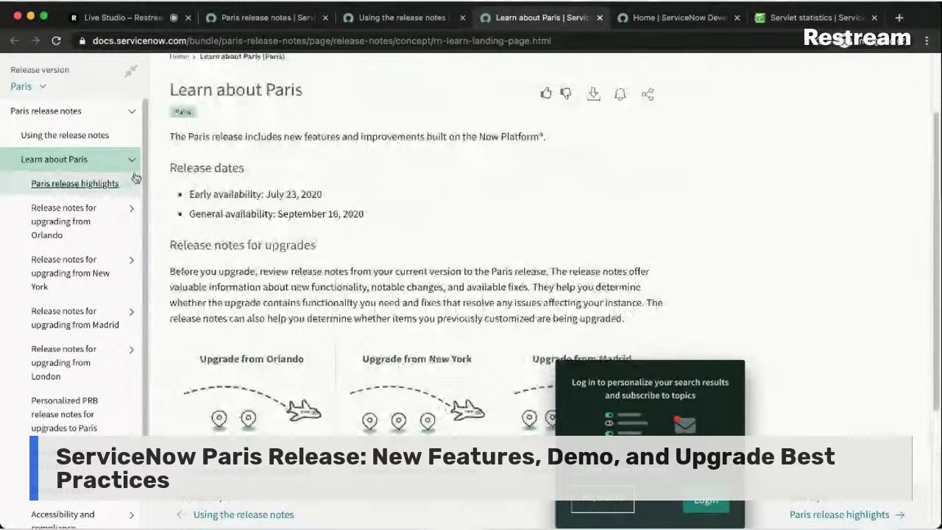
Open the Paris release highlights page and examine the Now Platform core functionality, analytics and mobile features
{"action": "left_click", "coordinate": [136, 179]}
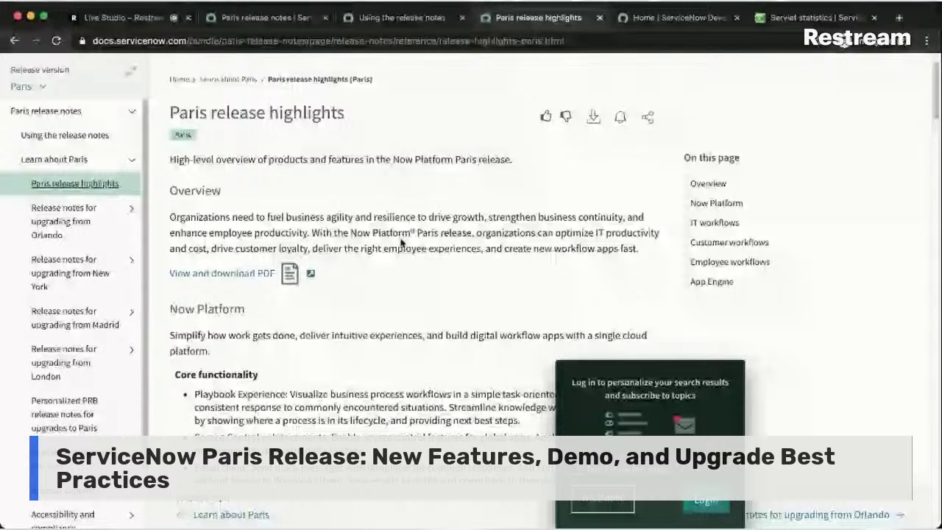
{"action": "scroll", "coordinate": [402, 243], "scroll_direction": "down", "scroll_amount": 3}
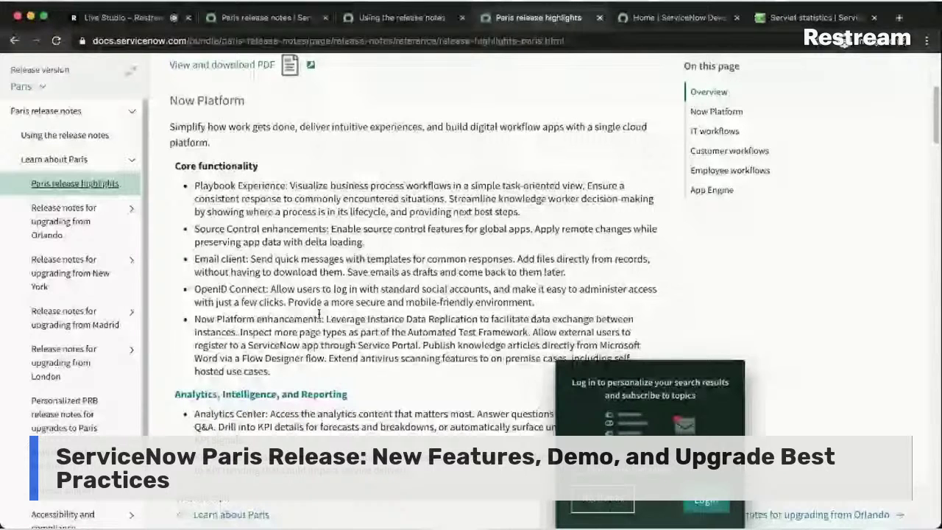
{"action": "scroll", "coordinate": [319, 314], "scroll_direction": "down", "scroll_amount": 2}
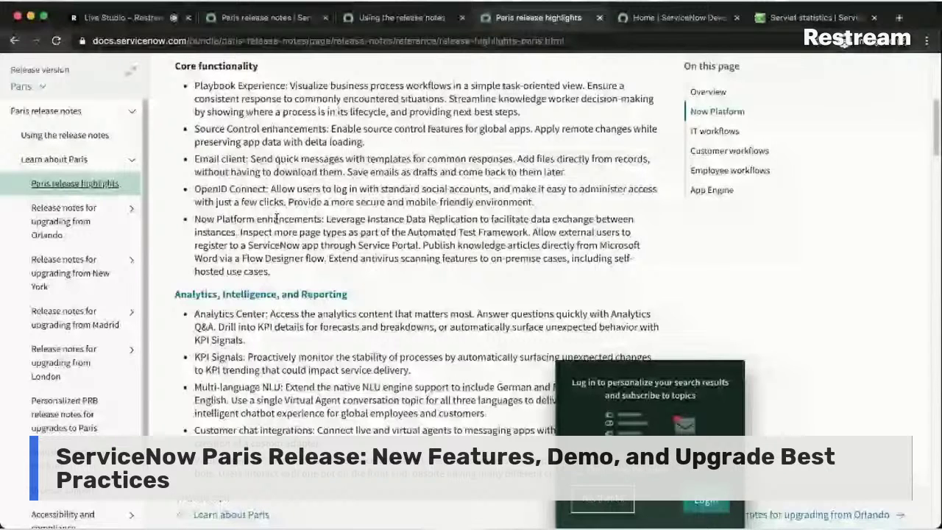
{"action": "scroll", "coordinate": [276, 217], "scroll_direction": "down", "scroll_amount": 5}
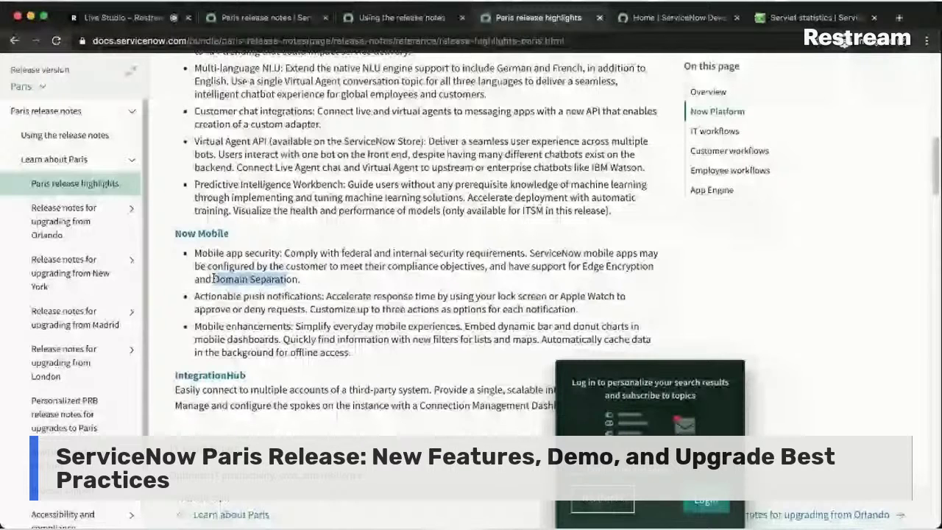
{"action": "left_click", "coordinate": [213, 279]}
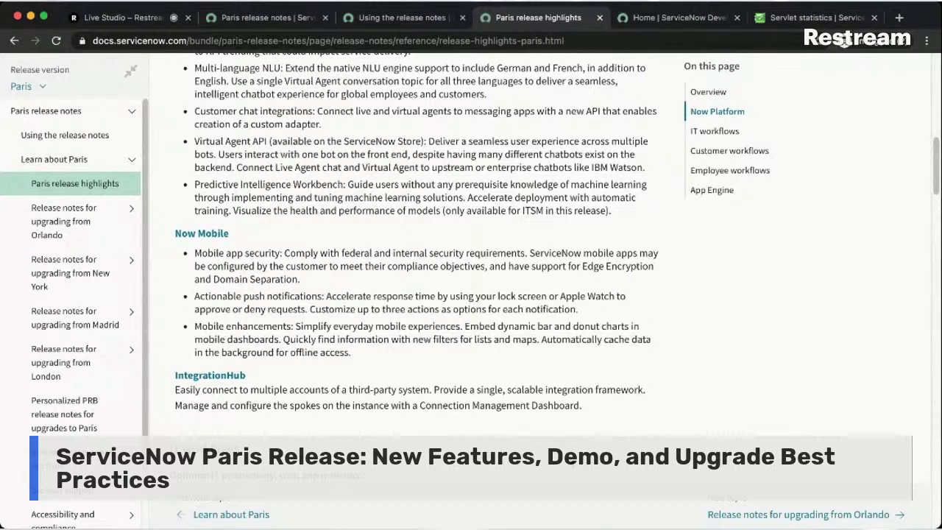
Examine the IntegrationHub highlights and the IT Service Management features under IT workflows
{"action": "scroll", "coordinate": [416, 236], "scroll_direction": "down", "scroll_amount": 1}
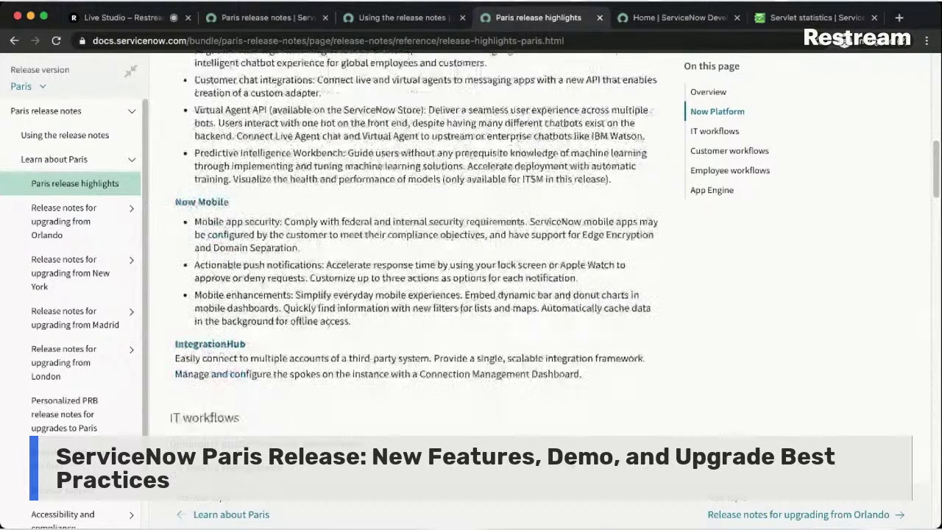
{"action": "scroll", "coordinate": [456, 422], "scroll_direction": "down", "scroll_amount": 1}
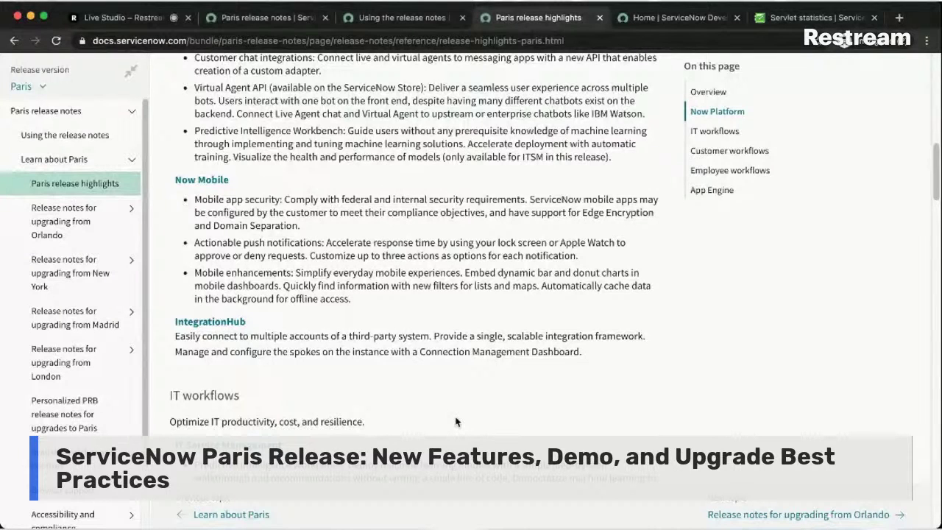
{"action": "scroll", "coordinate": [455, 422], "scroll_direction": "down", "scroll_amount": 3}
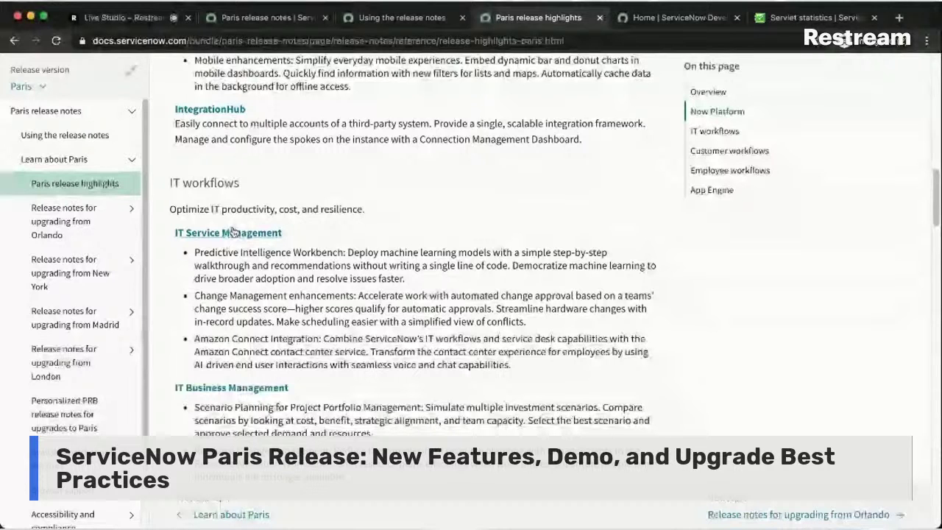
{"action": "scroll", "coordinate": [236, 285], "scroll_direction": "down", "scroll_amount": 1}
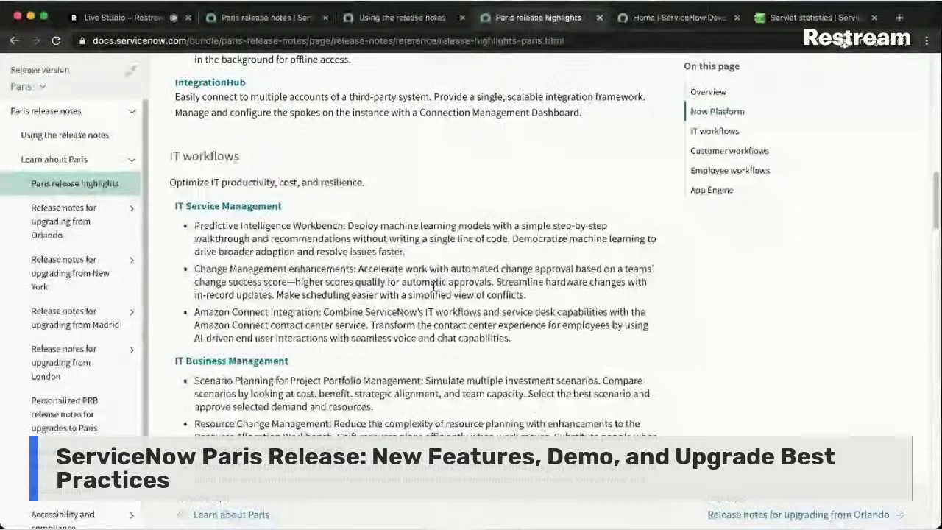
{"action": "scroll", "coordinate": [433, 285], "scroll_direction": "down", "scroll_amount": 2}
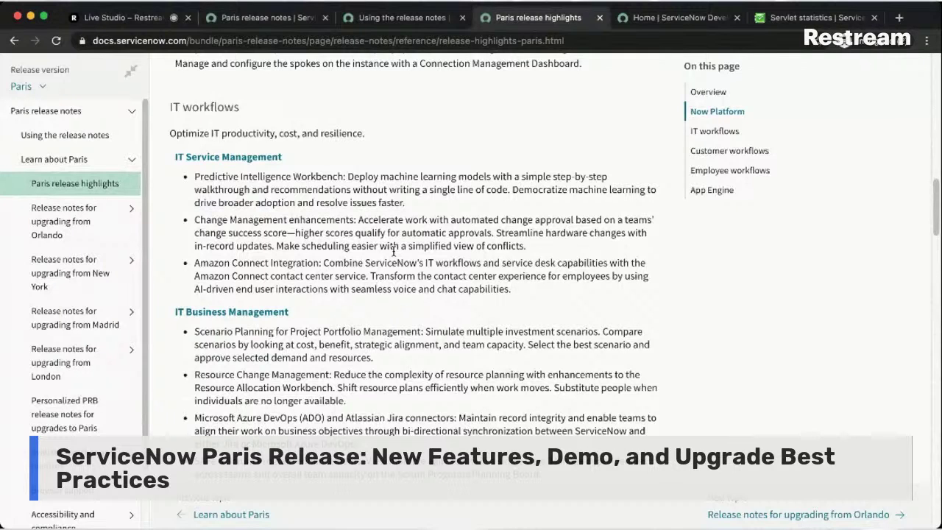
Revisit the Now Platform core functionality highlights and continue through the IT Business Management and DevOps features
{"action": "scroll", "coordinate": [394, 252], "scroll_direction": "up", "scroll_amount": 5}
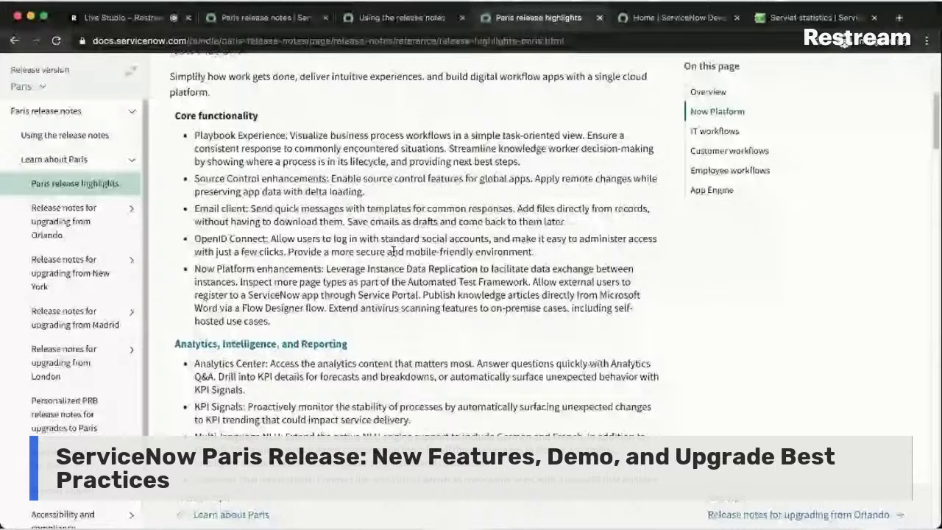
{"action": "scroll", "coordinate": [394, 252], "scroll_direction": "down", "scroll_amount": 3}
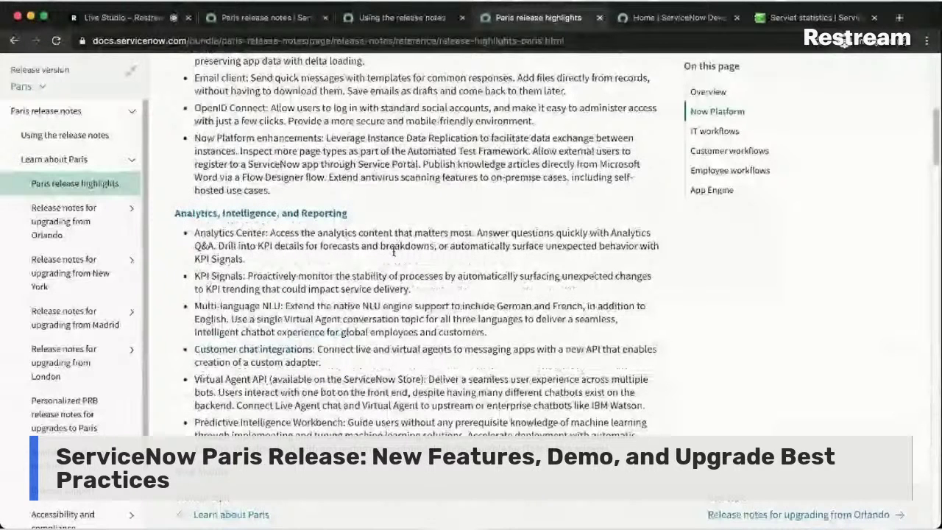
{"action": "scroll", "coordinate": [393, 253], "scroll_direction": "down", "scroll_amount": 10}
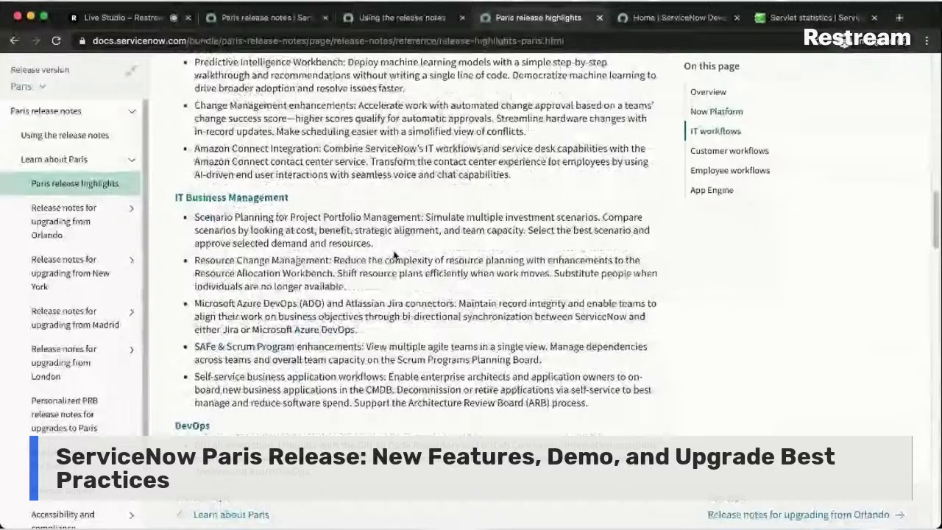
{"action": "scroll", "coordinate": [393, 254], "scroll_direction": "down", "scroll_amount": 5}
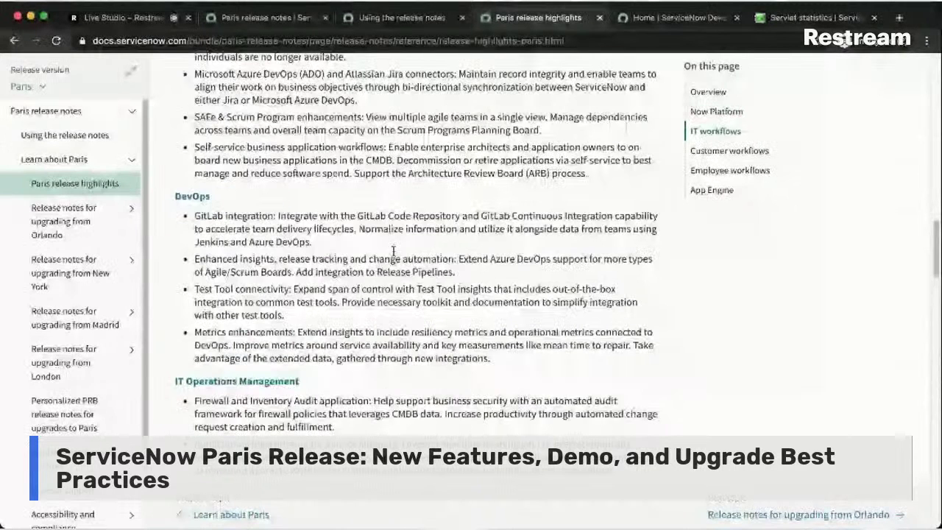